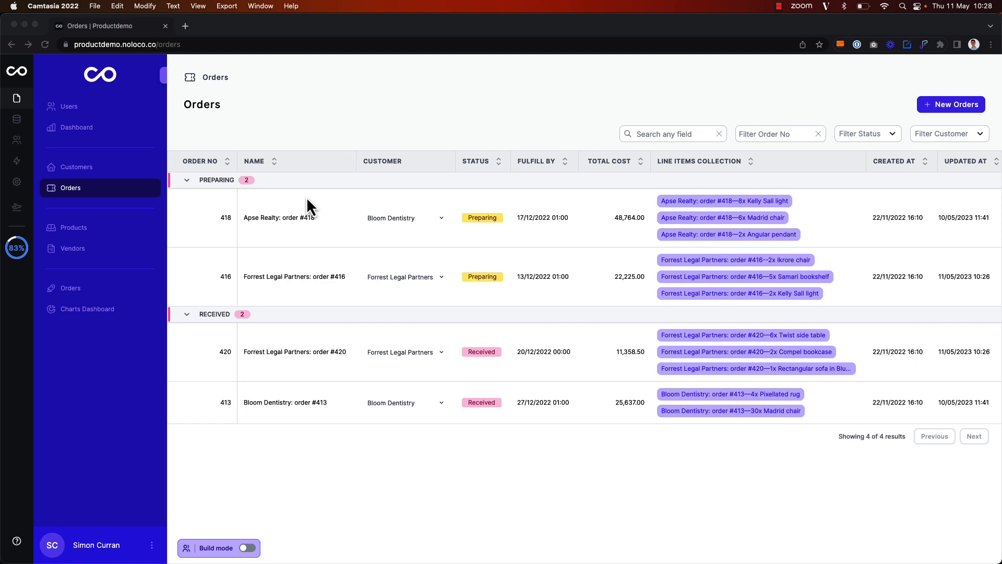
Turn on build mode and add a new record button to the Orders view.
{"action": "left_click", "coordinate": [271, 112]}
{"action": "key", "text": "super+b"}
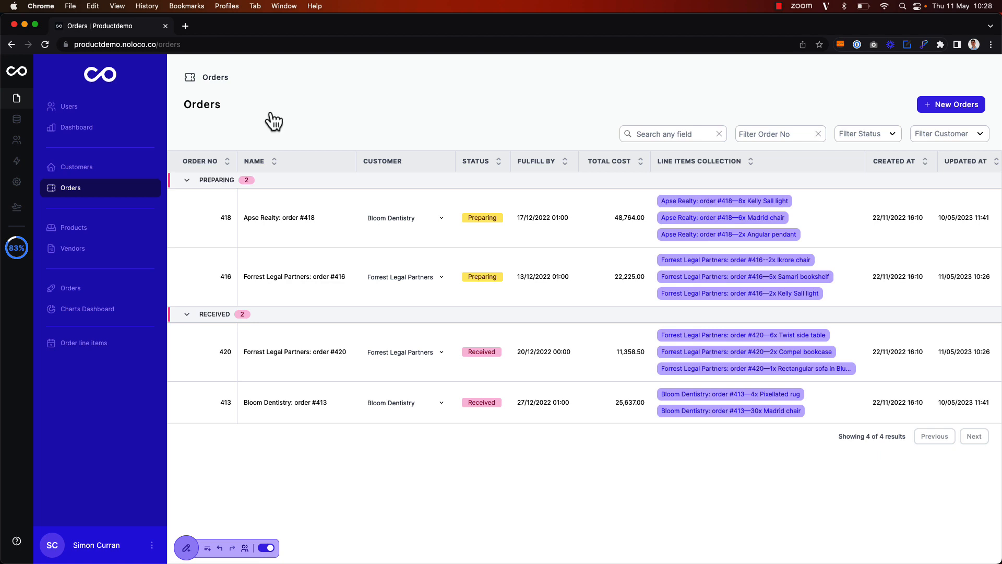
{"action": "left_click", "coordinate": [272, 114]}
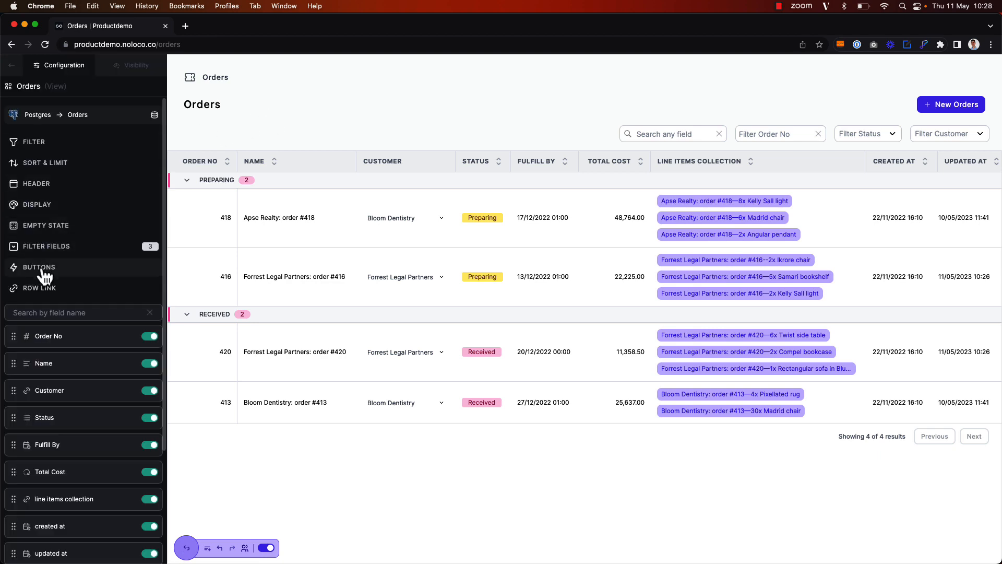
{"action": "left_click", "coordinate": [45, 268]}
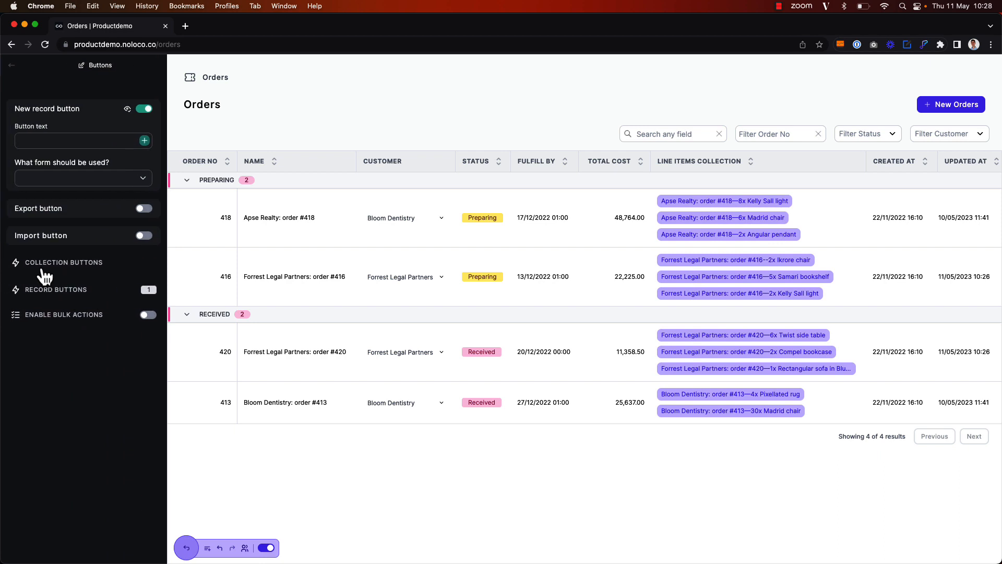
{"action": "left_click", "coordinate": [84, 292]}
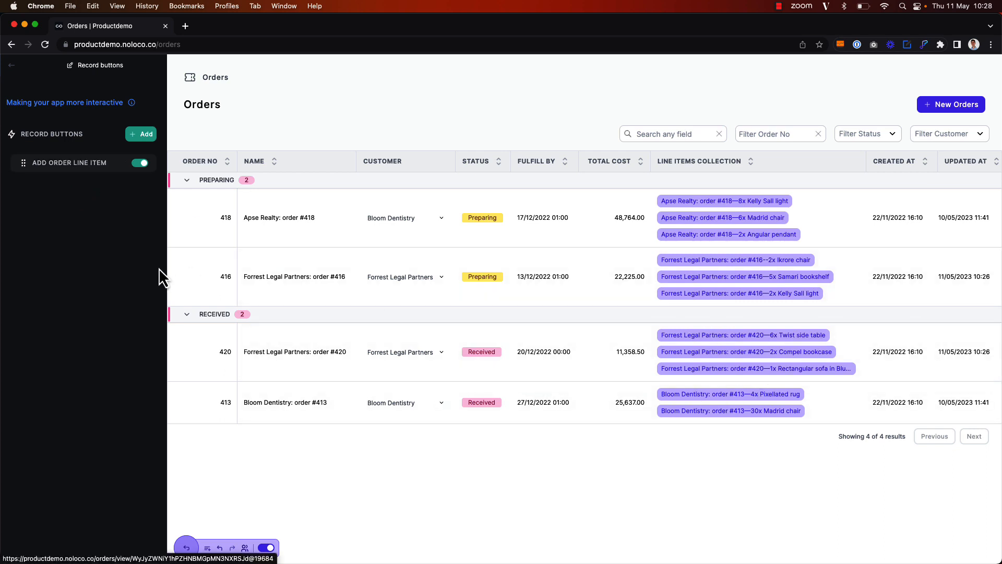
{"action": "left_click", "coordinate": [142, 134]}
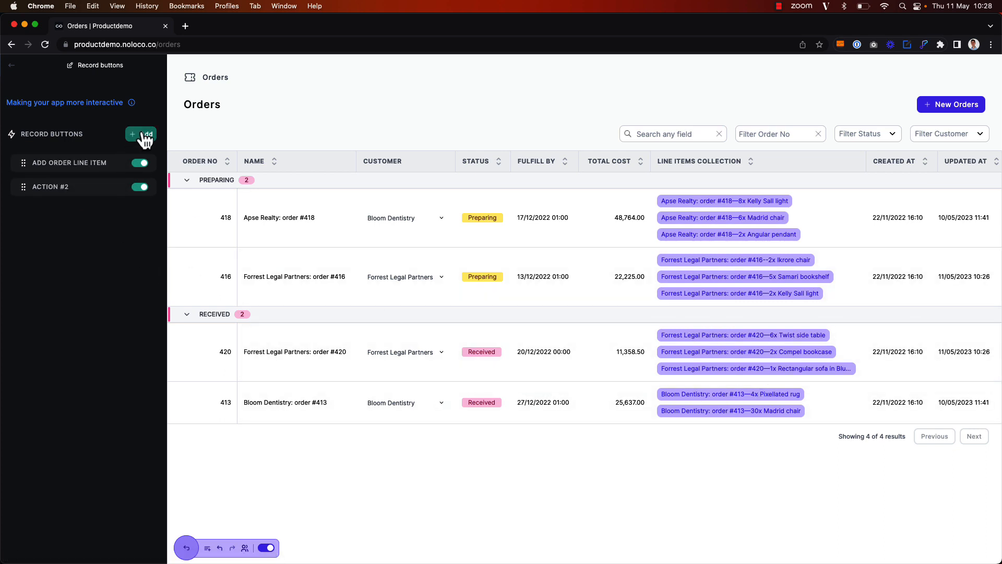
Name the new record button "Mark as Preparing" and set its execution type to One Click.
{"action": "left_click", "coordinate": [123, 187]}
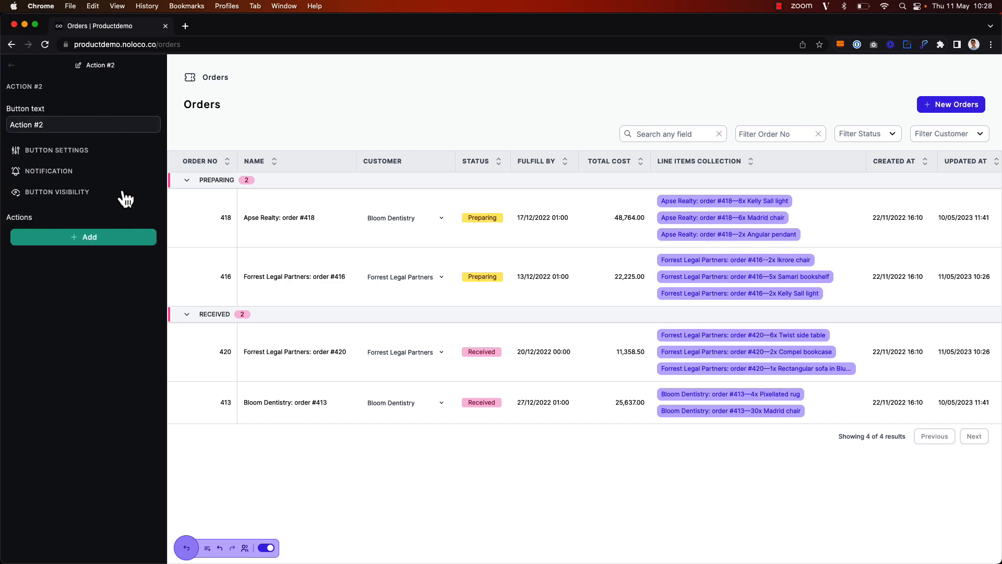
{"action": "left_click", "coordinate": [47, 125]}
{"action": "triple_click", "coordinate": [47, 126]}
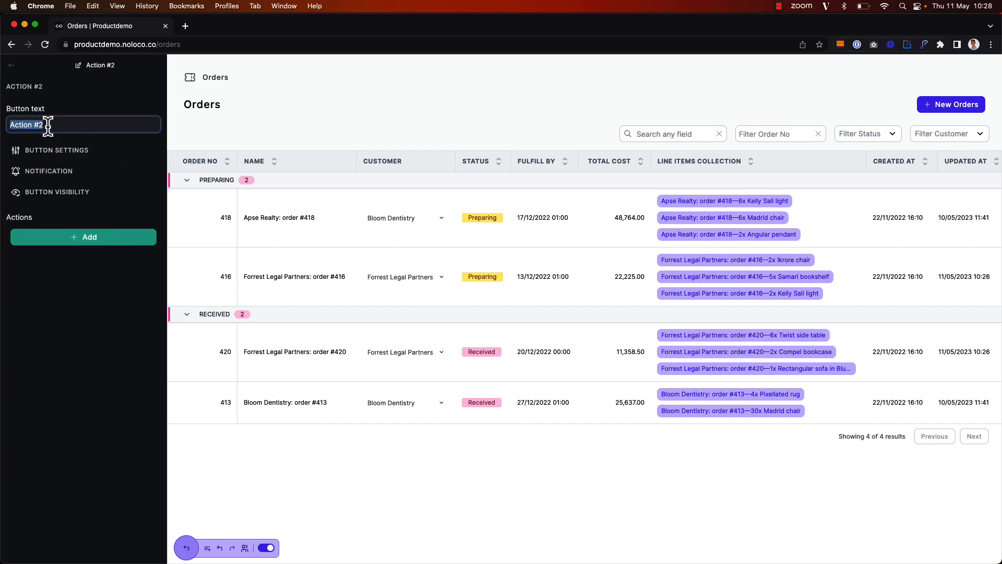
{"action": "type", "text": "Mark as P"}
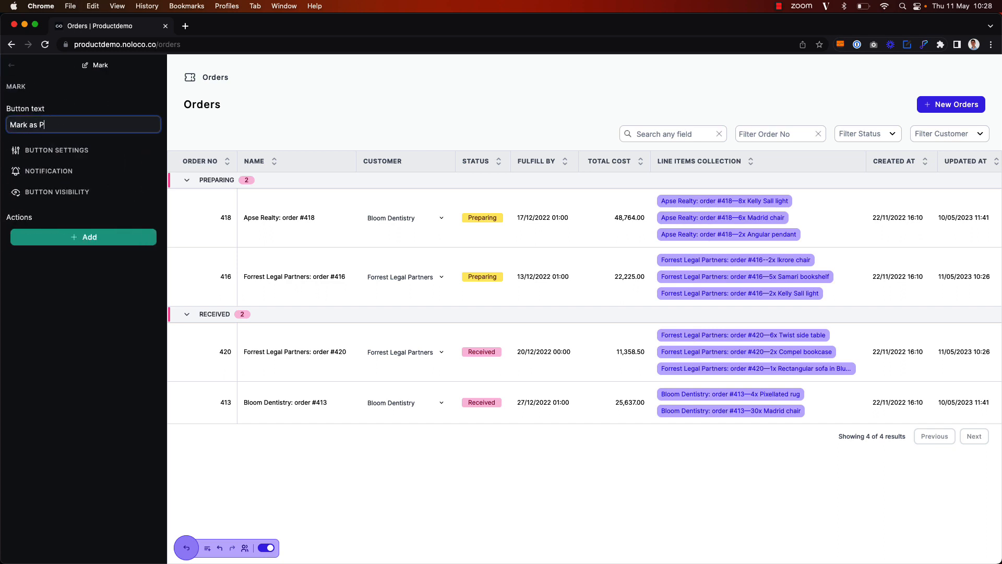
{"action": "type", "text": "reparing"}
{"action": "mouse_move", "coordinate": [286, 390]}
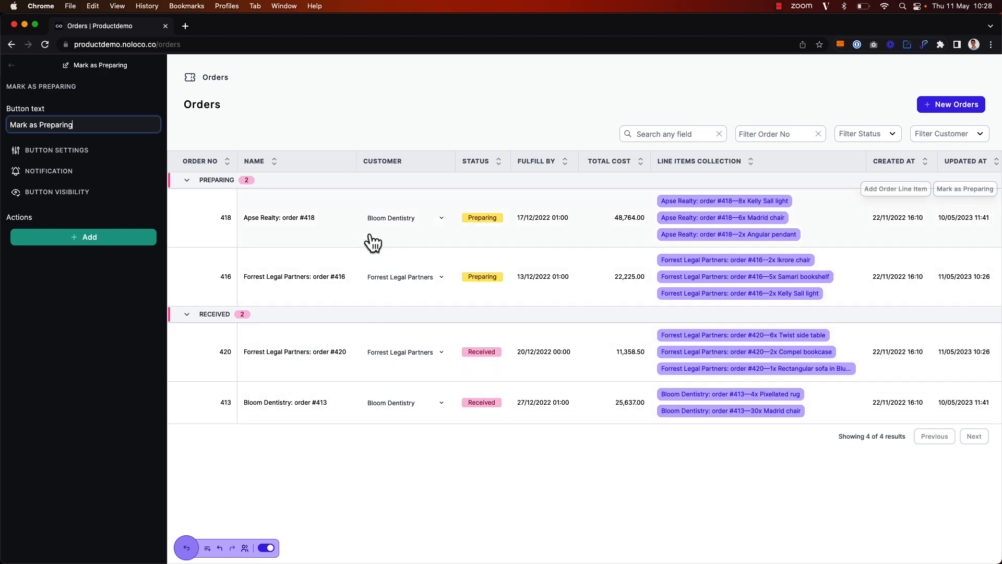
{"action": "left_click", "coordinate": [70, 150]}
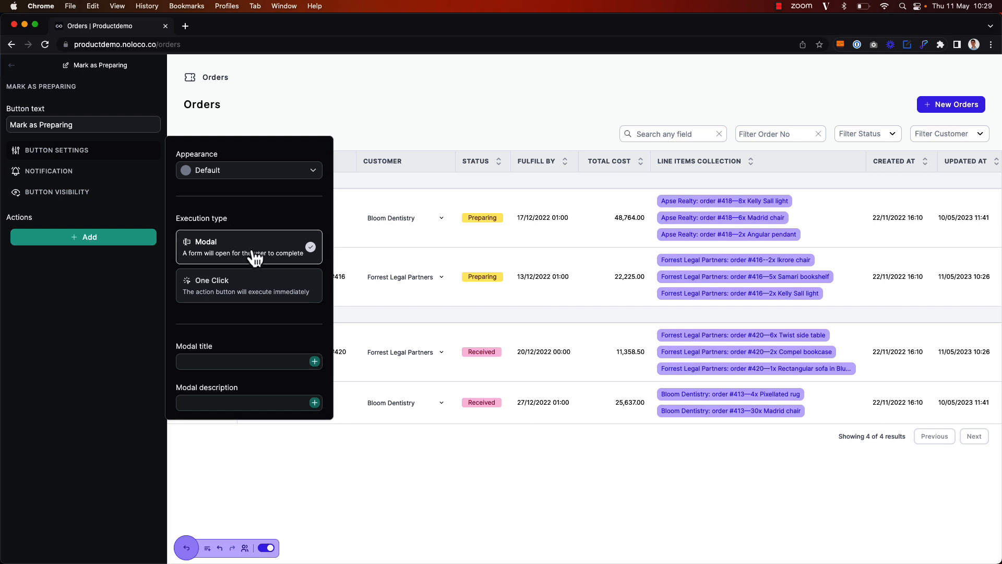
{"action": "left_click", "coordinate": [266, 294]}
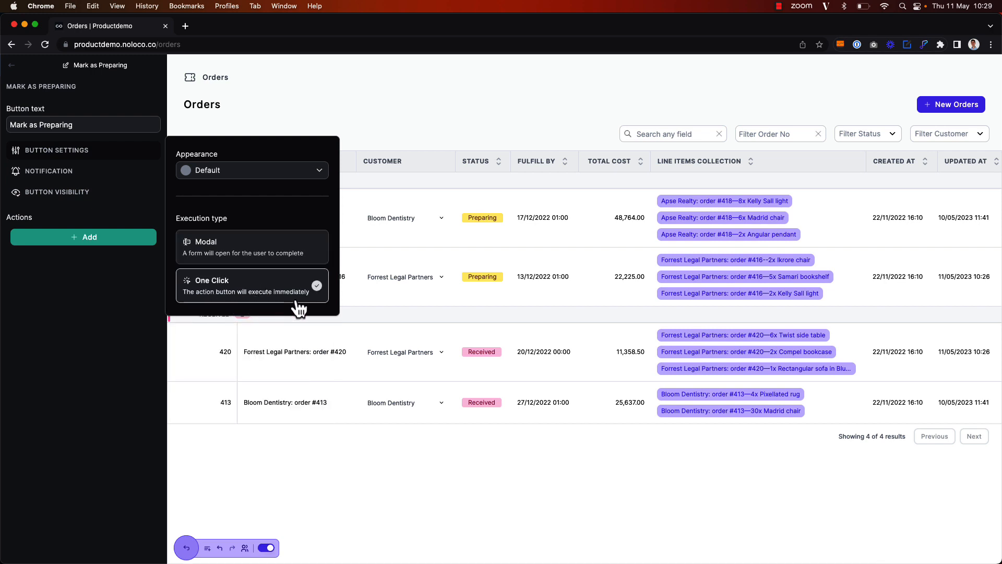
Enable a Success notification for the completed button actions with the text "Order Status Updated".
{"action": "left_click", "coordinate": [40, 173]}
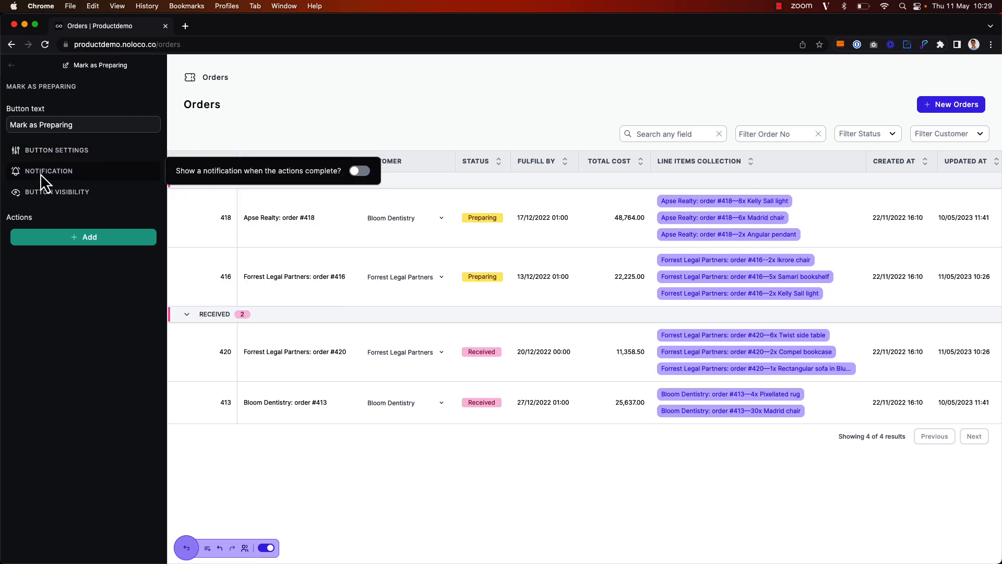
{"action": "left_click", "coordinate": [359, 170]}
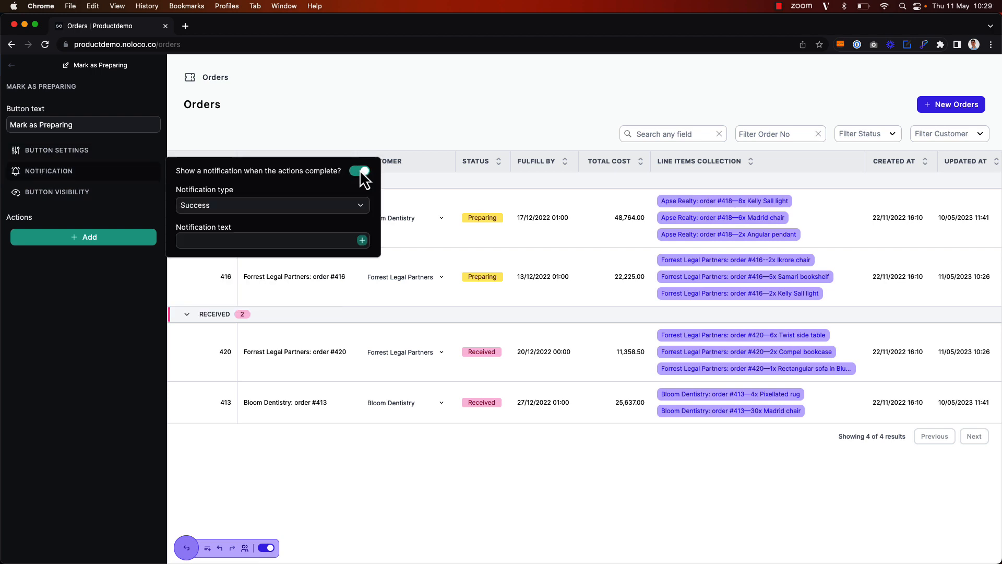
{"action": "left_click", "coordinate": [284, 206]}
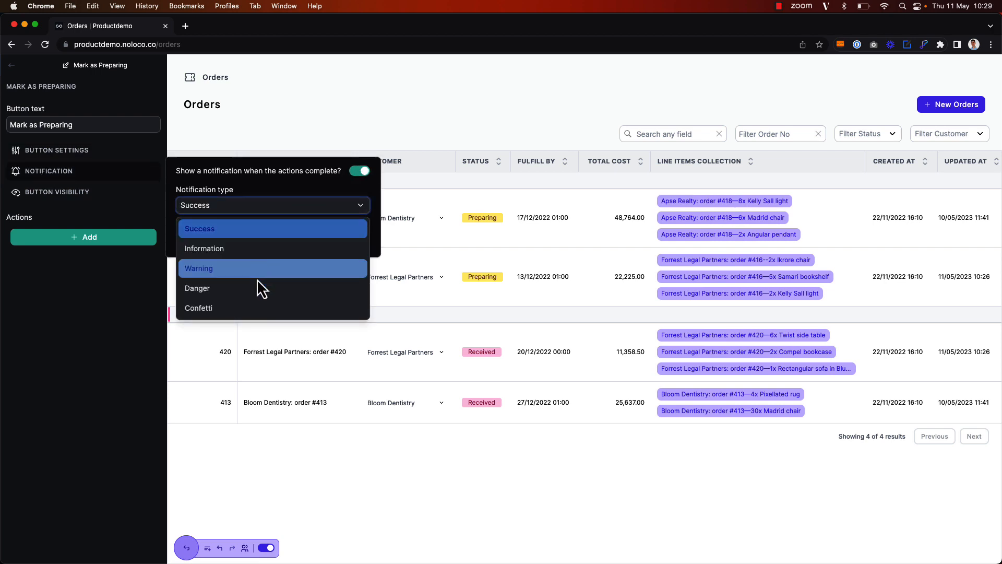
{"action": "left_click", "coordinate": [252, 230]}
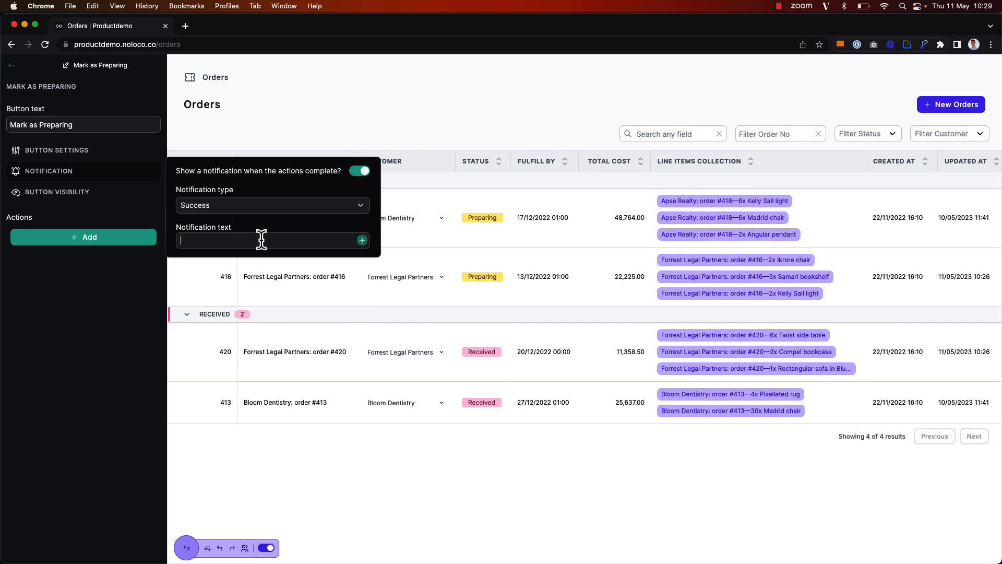
{"action": "type", "text": "Order Status Updated"}
{"action": "left_click", "coordinate": [85, 324]}
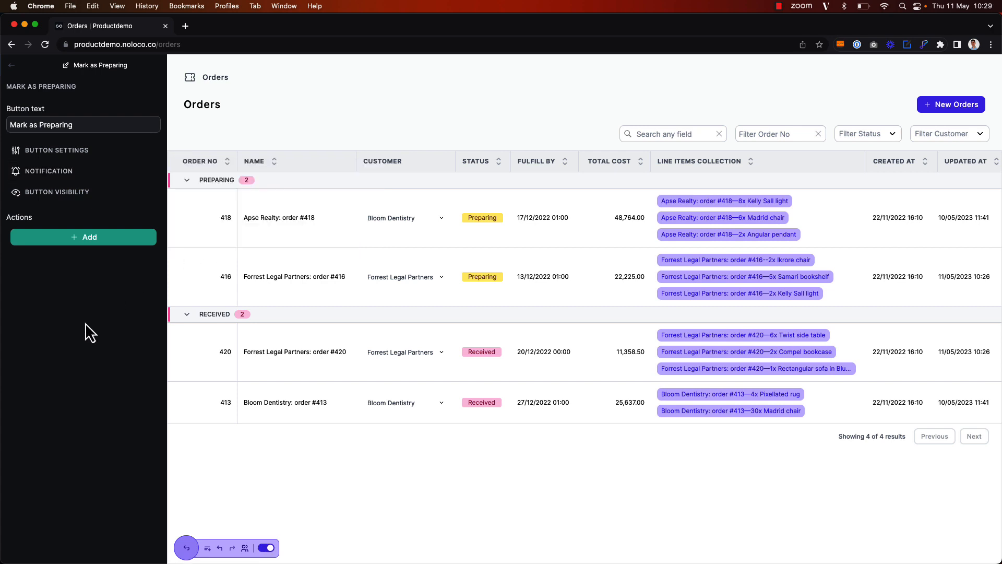
Add a custom visibility rule showing the button only when the order's Status is equal to Received.
{"action": "left_click", "coordinate": [55, 192]}
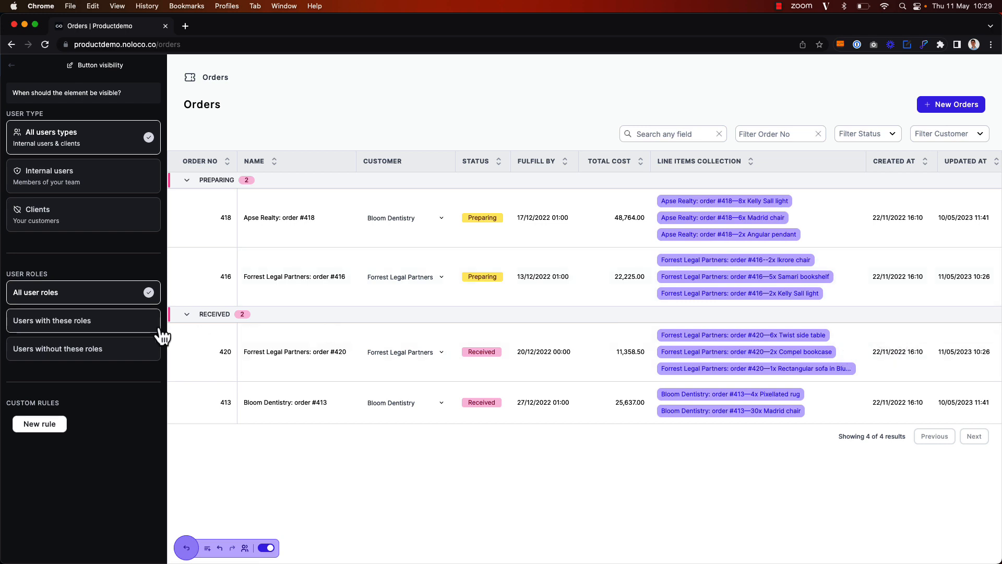
{"action": "left_click", "coordinate": [40, 425]}
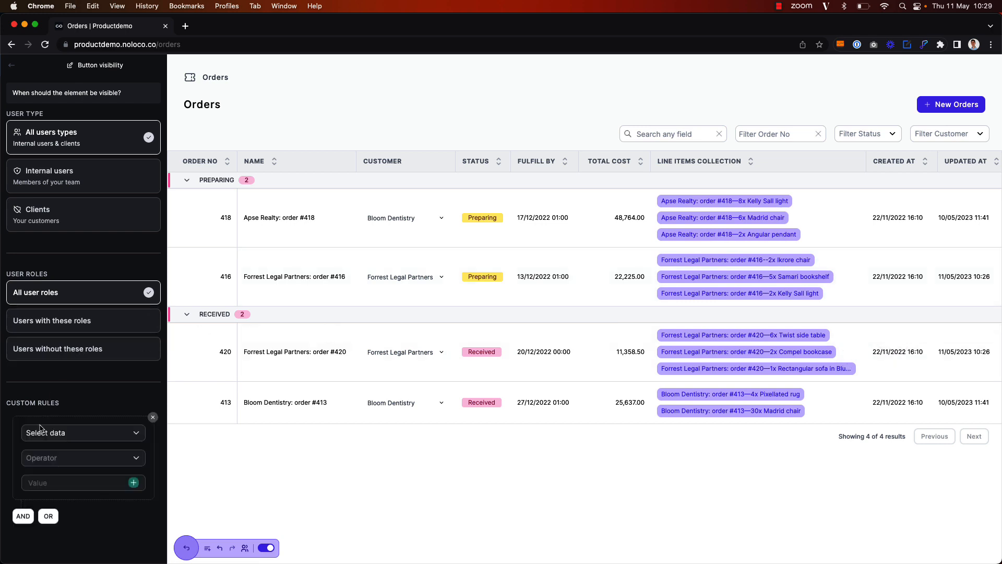
{"action": "left_click", "coordinate": [64, 432]}
{"action": "mouse_move", "coordinate": [77, 493]}
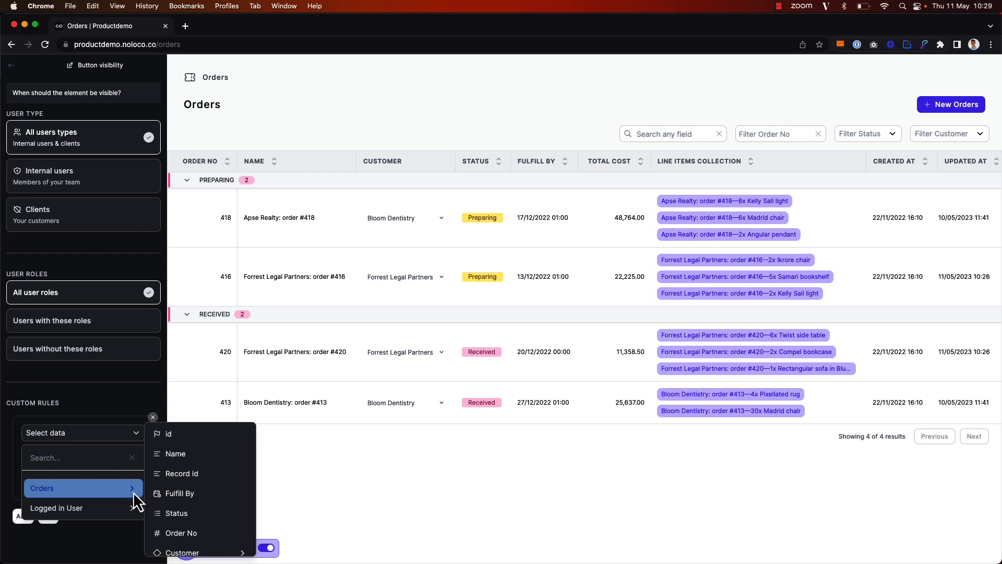
{"action": "left_click", "coordinate": [206, 514]}
{"action": "left_click", "coordinate": [92, 455]}
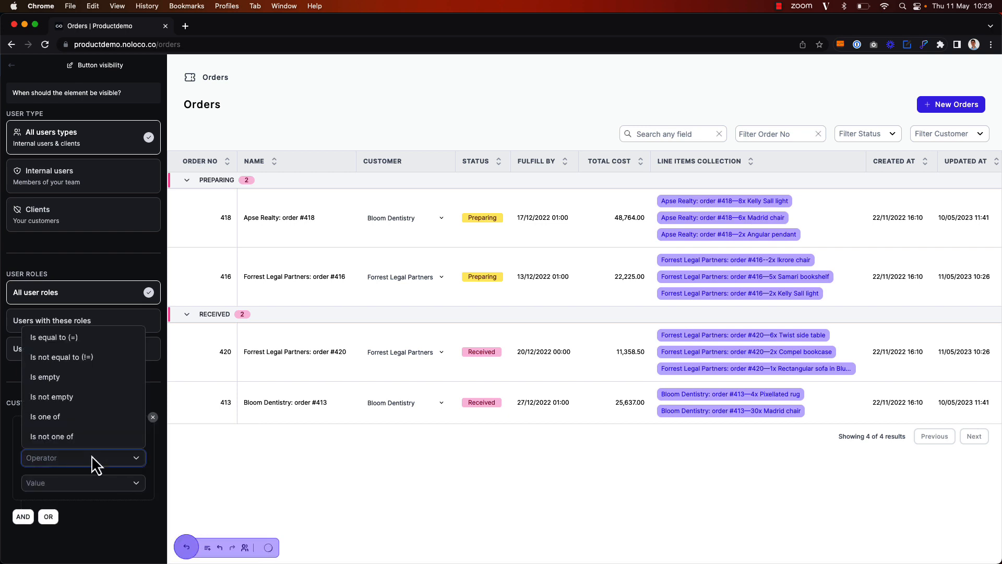
{"action": "left_click", "coordinate": [63, 338]}
{"action": "left_click", "coordinate": [85, 482]}
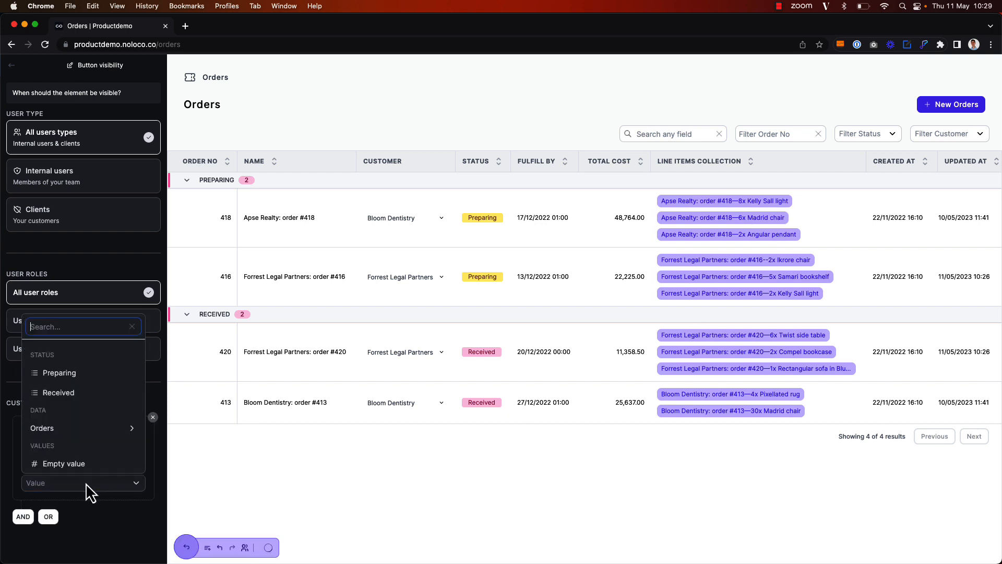
{"action": "left_click", "coordinate": [93, 392]}
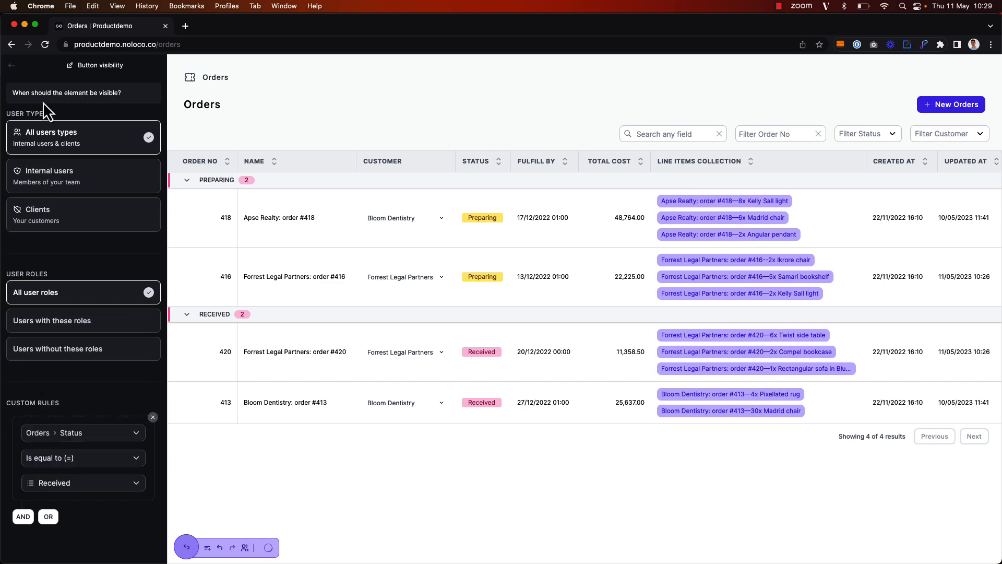
{"action": "left_click", "coordinate": [11, 65]}
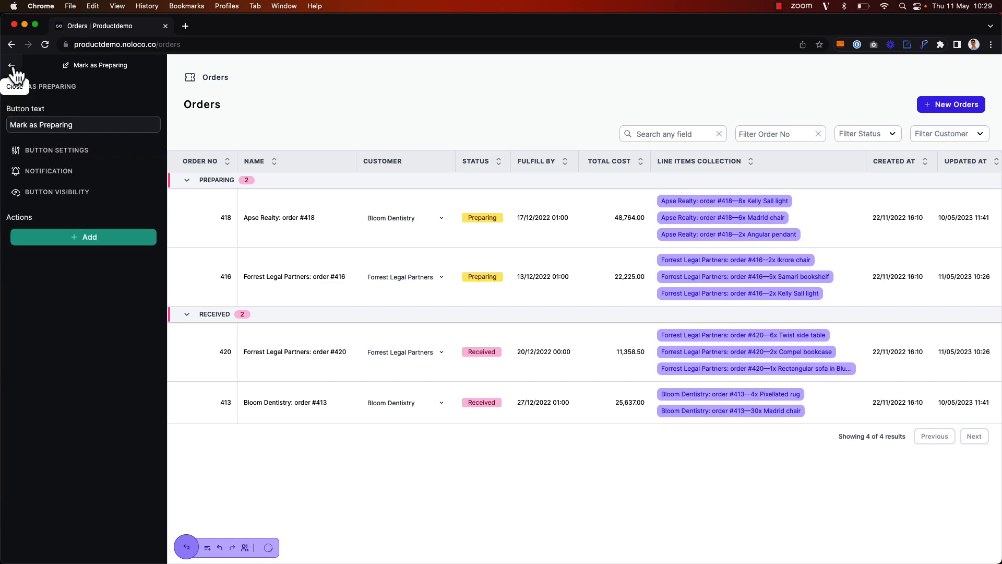
Give the button an Update a record action on this record and include the Status field.
{"action": "left_click", "coordinate": [93, 243]}
{"action": "left_click", "coordinate": [92, 261]}
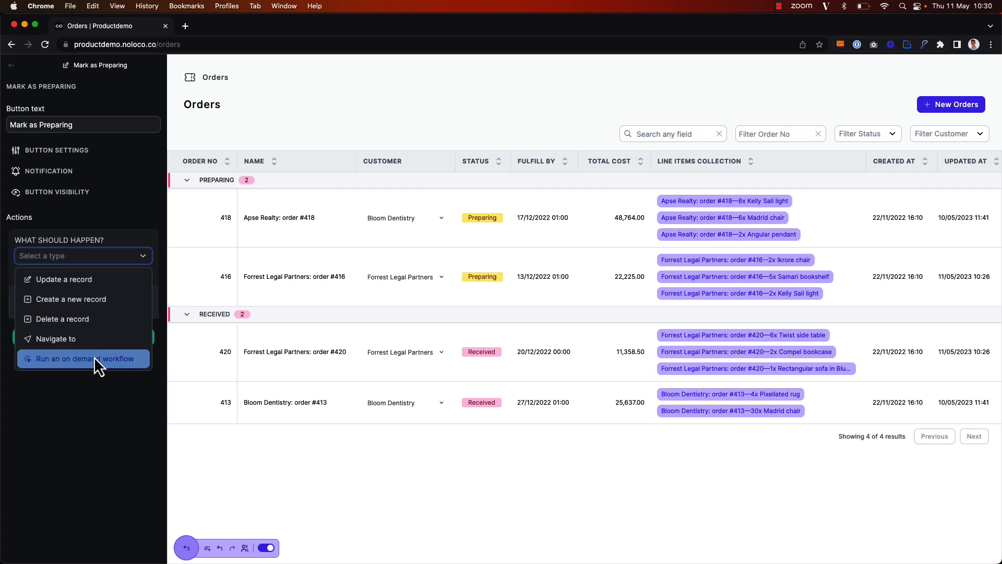
{"action": "left_click", "coordinate": [63, 278]}
{"action": "scroll", "coordinate": [86, 308], "scroll_direction": "down", "scroll_amount": 2}
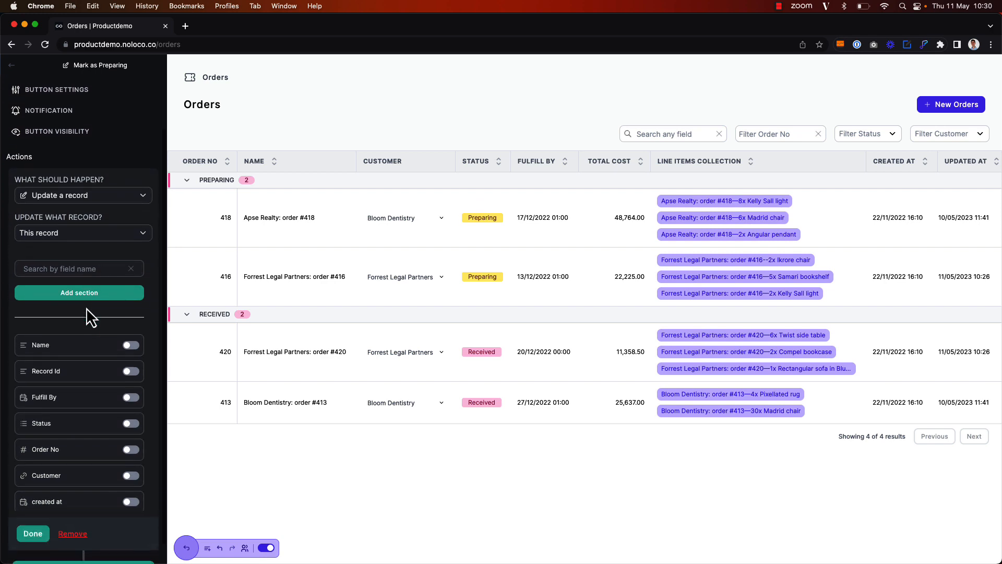
{"action": "left_click", "coordinate": [130, 416]}
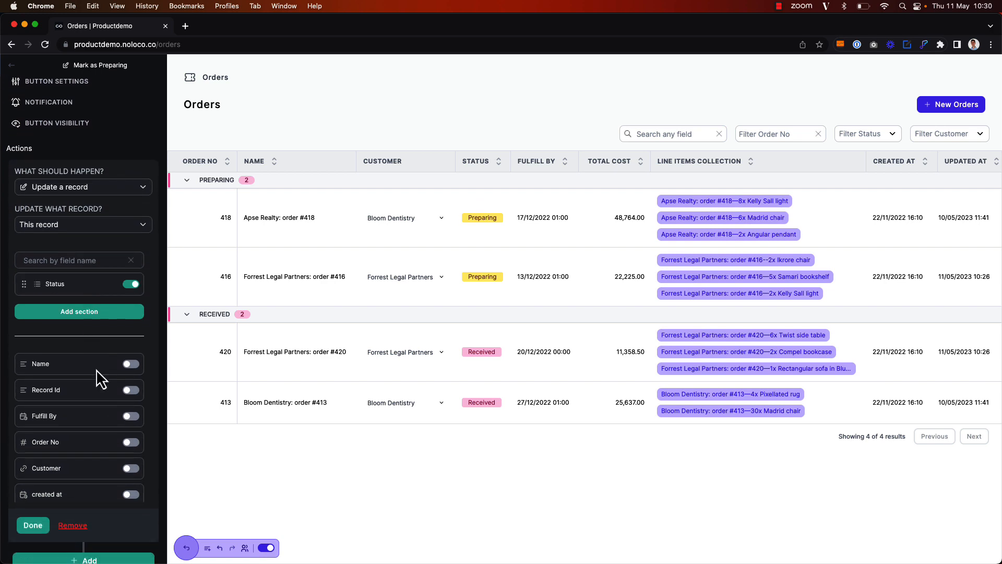
{"action": "scroll", "coordinate": [96, 369], "scroll_direction": "up", "scroll_amount": 2}
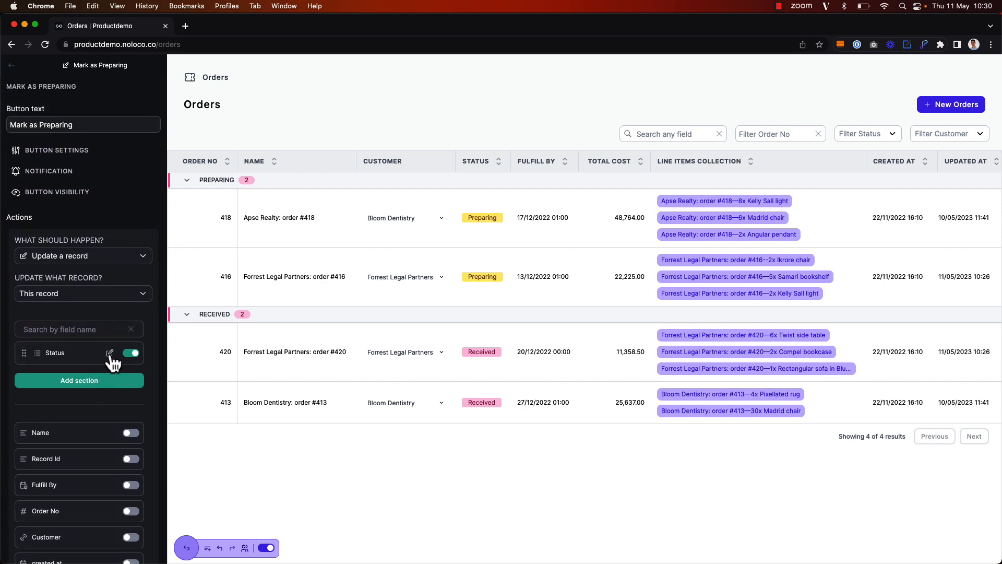
Set the Status field's hidden value to Preparing in the update action.
{"action": "left_click", "coordinate": [110, 353]}
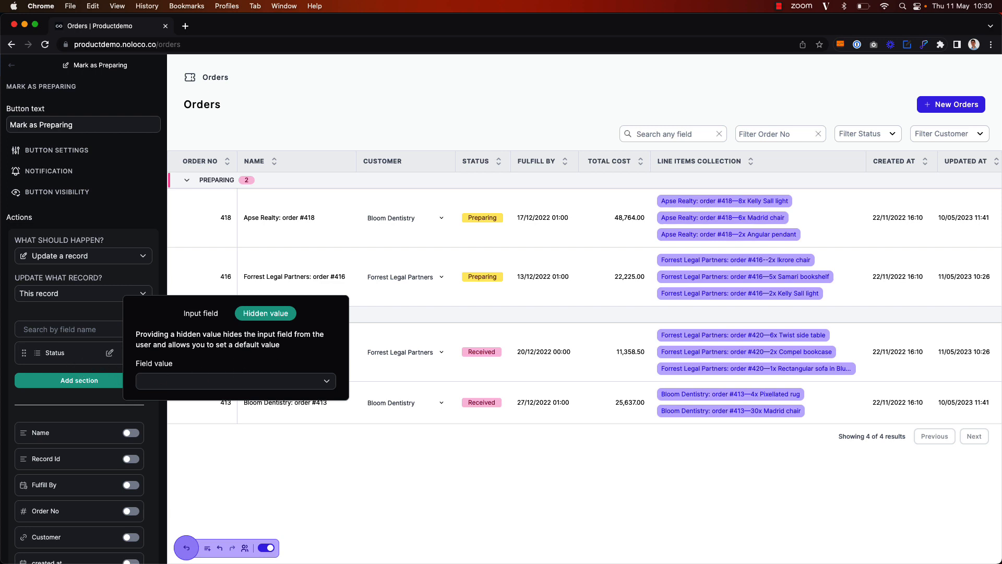
{"action": "mouse_move", "coordinate": [912, 331]}
{"action": "left_click", "coordinate": [233, 381]}
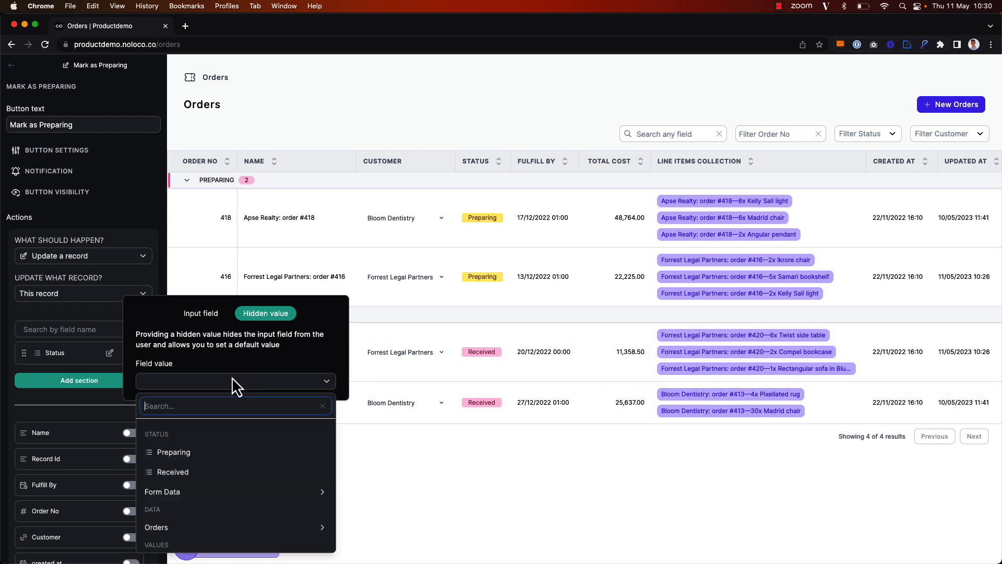
{"action": "left_click", "coordinate": [235, 452]}
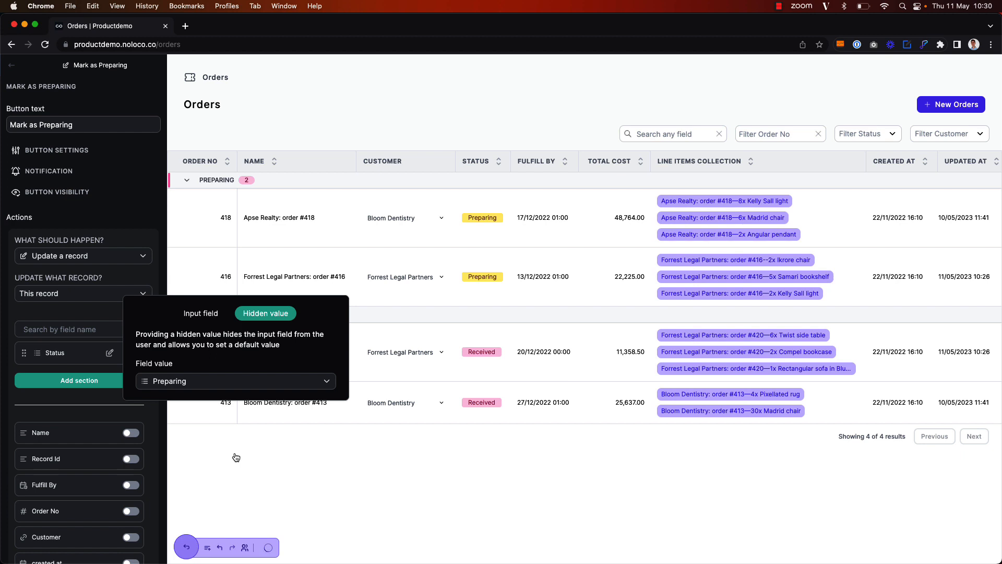
{"action": "left_click", "coordinate": [80, 354]}
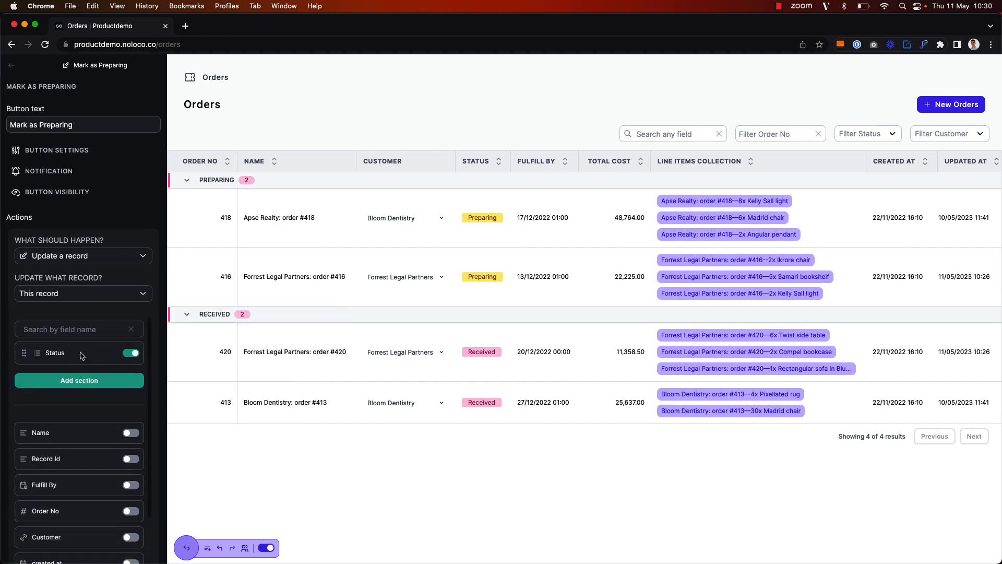
Test the Mark as Preparing button on order #420 outside build mode and move the order back to the Received group.
{"action": "left_click", "coordinate": [11, 64]}
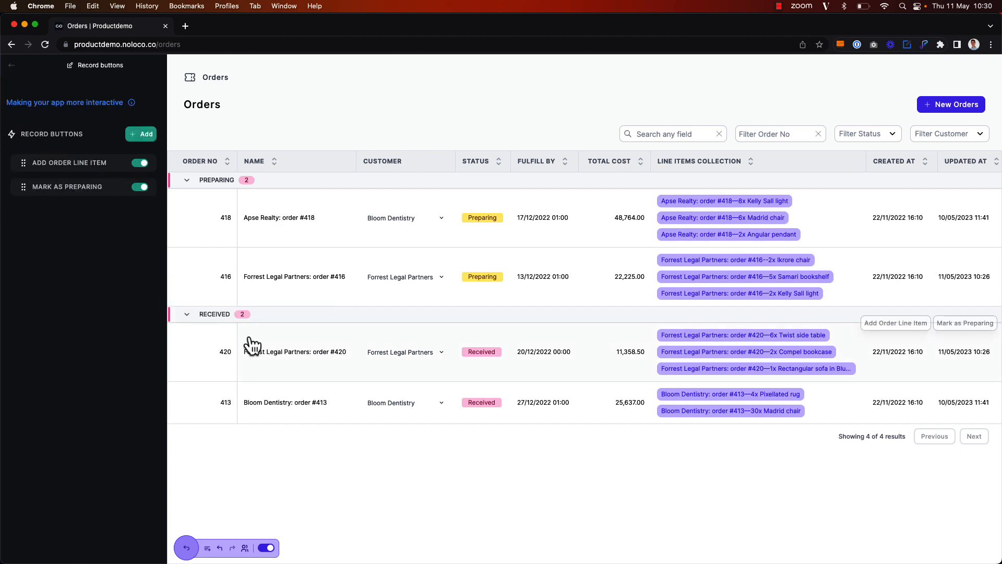
{"action": "key", "text": "super+b"}
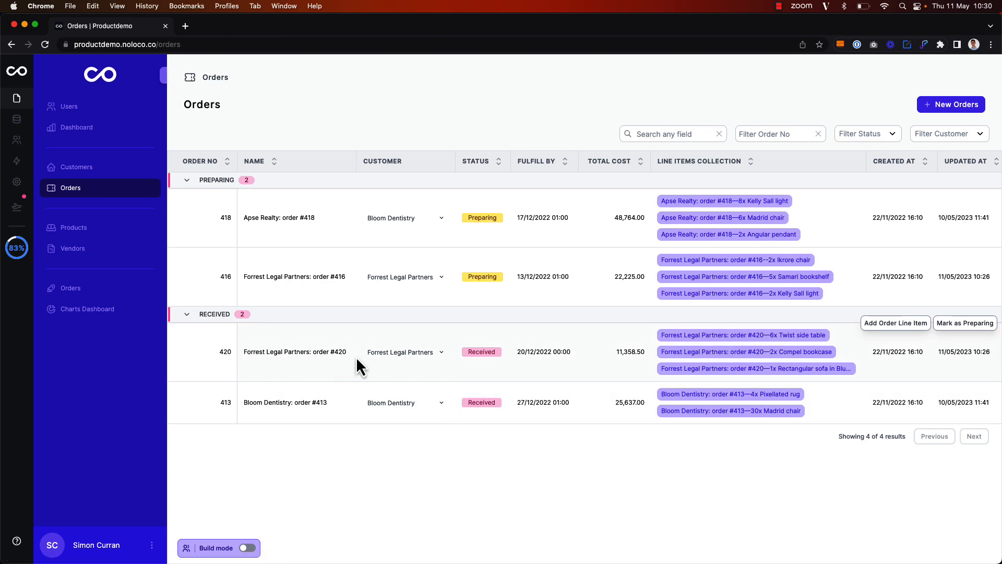
{"action": "left_click", "coordinate": [955, 327]}
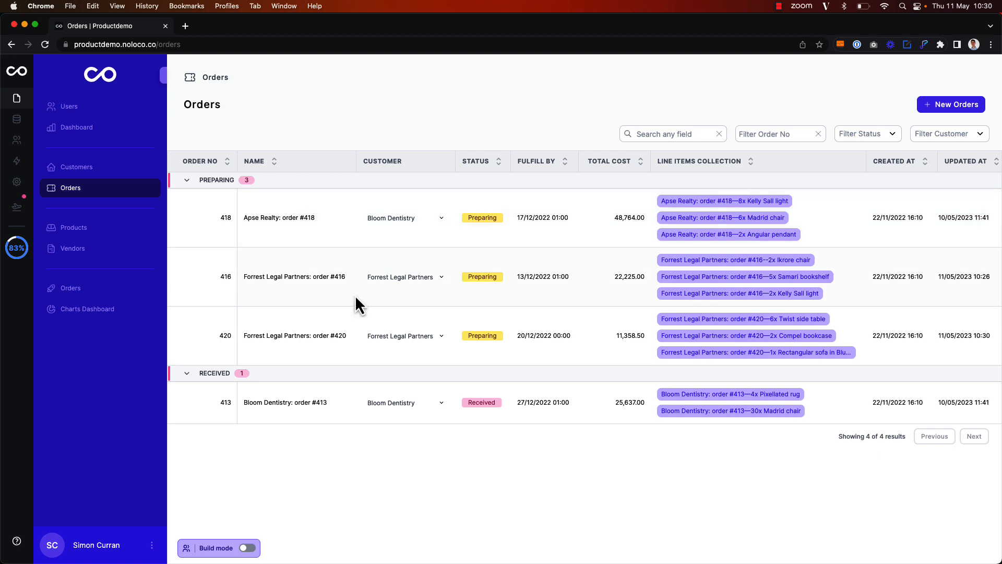
{"action": "left_click_drag", "start_coordinate": [345, 338], "coordinate": [351, 397]}
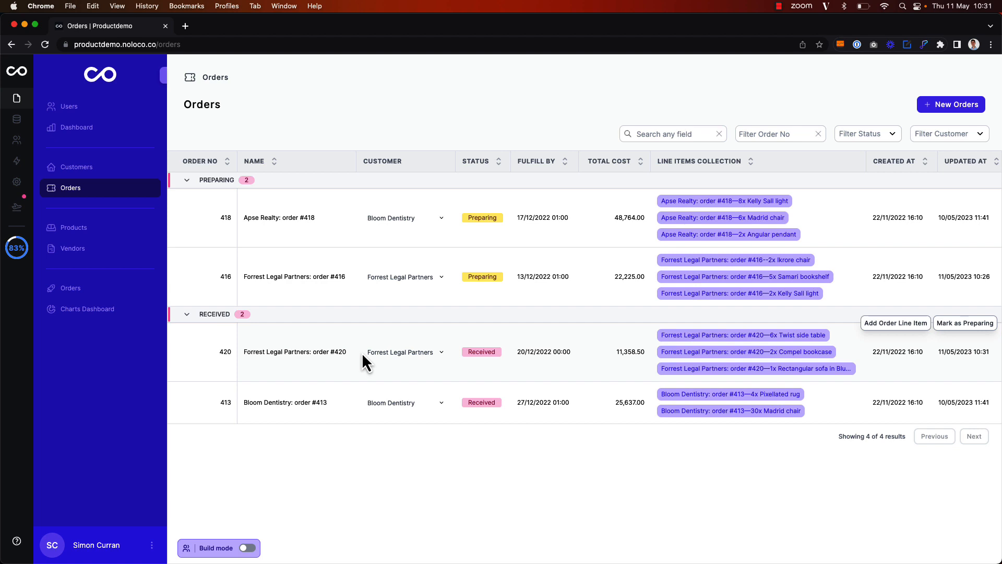
In build mode, open the Mark as Preparing record button of the Orders view and set its execution type to Modal.
{"action": "key", "text": "super+e"}
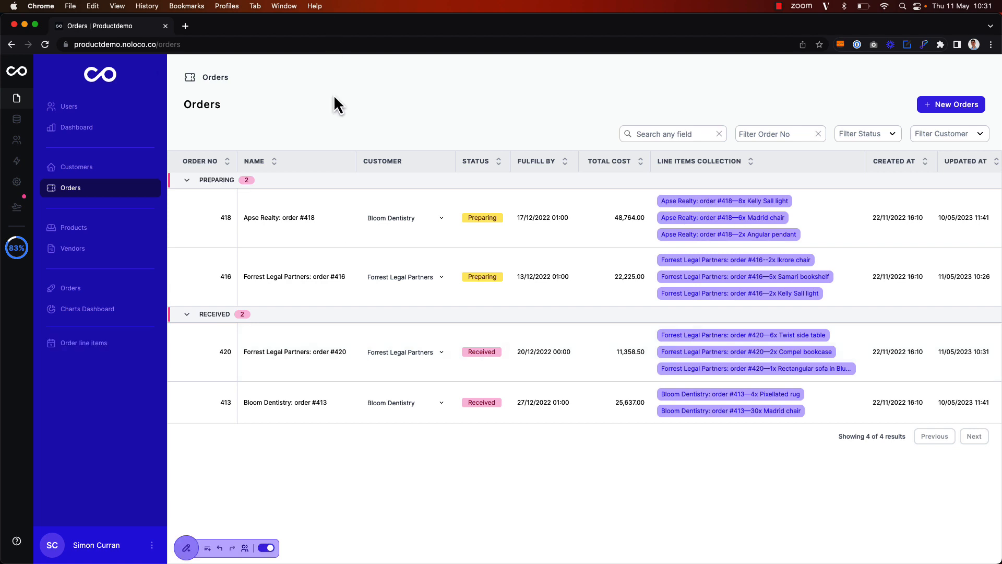
{"action": "left_click", "coordinate": [334, 95]}
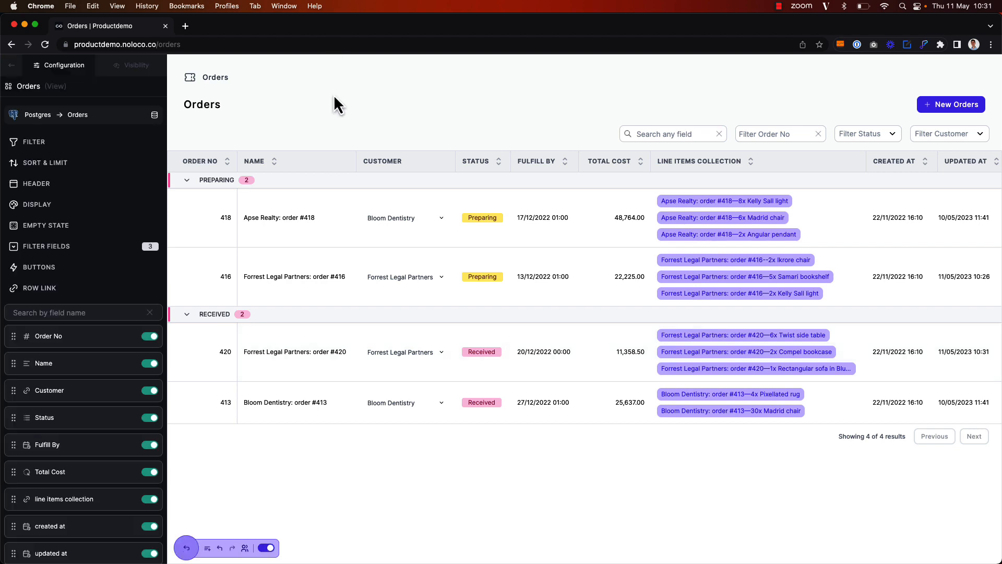
{"action": "left_click", "coordinate": [40, 271]}
{"action": "left_click", "coordinate": [72, 300]}
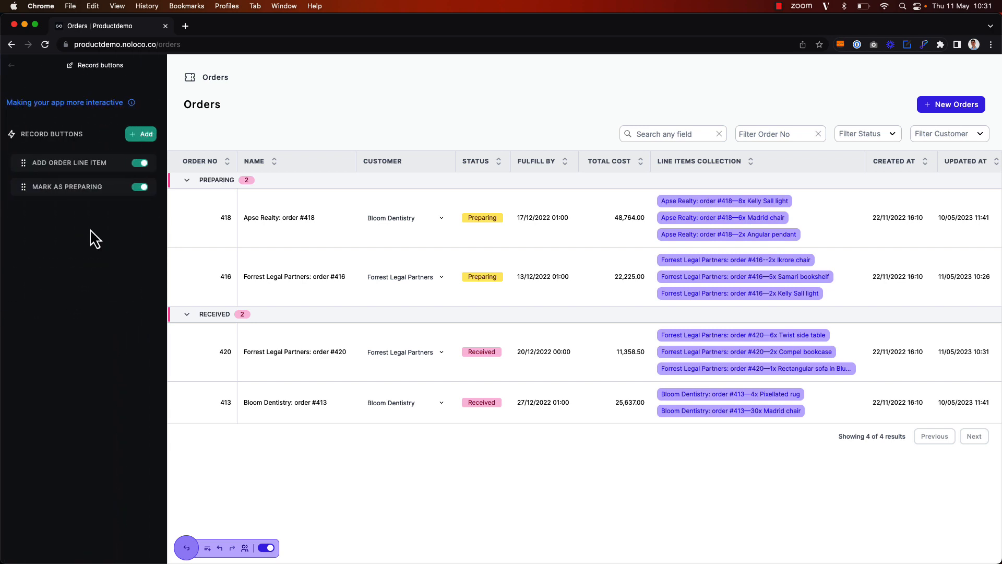
{"action": "mouse_move", "coordinate": [122, 193]}
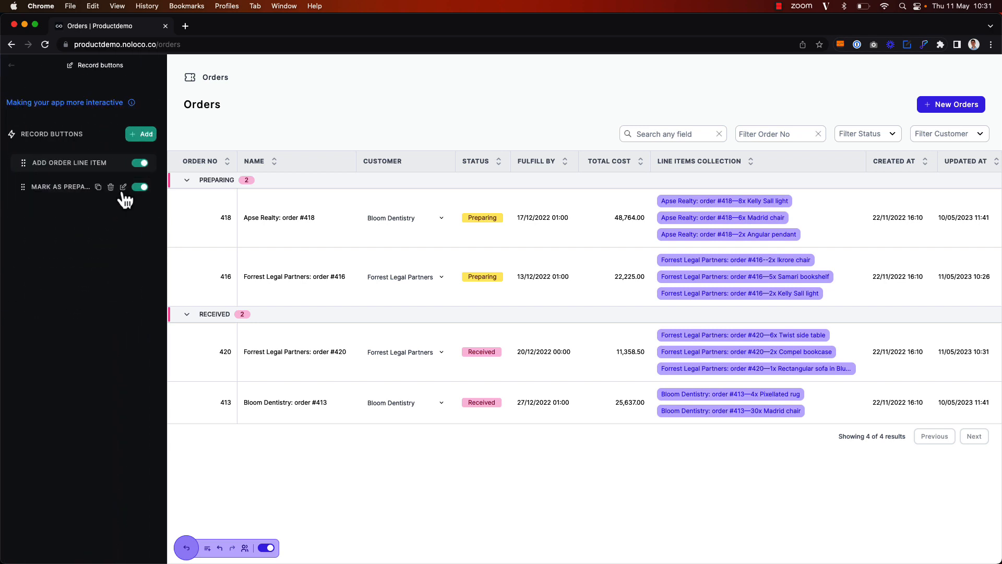
{"action": "left_click", "coordinate": [123, 188]}
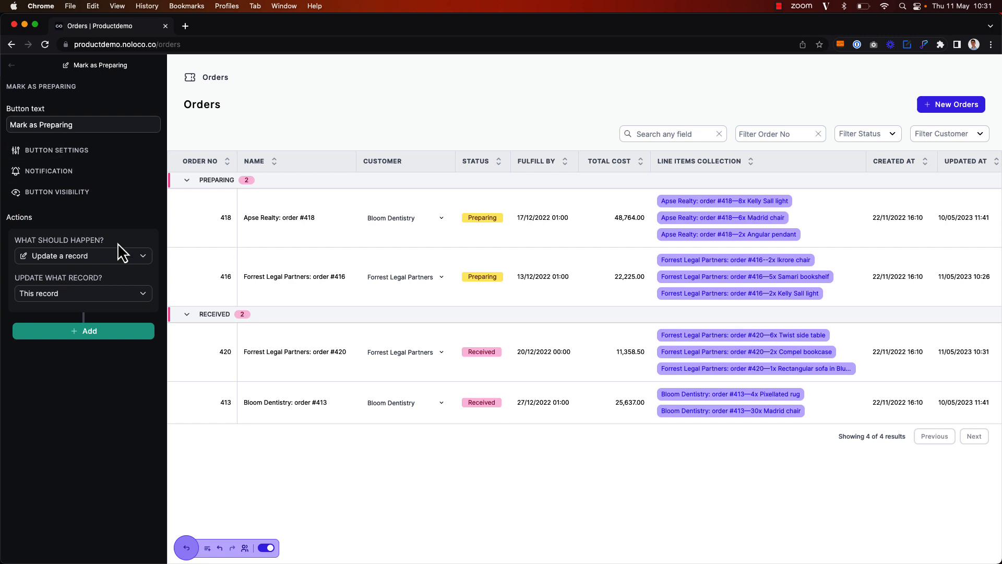
{"action": "left_click", "coordinate": [59, 152]}
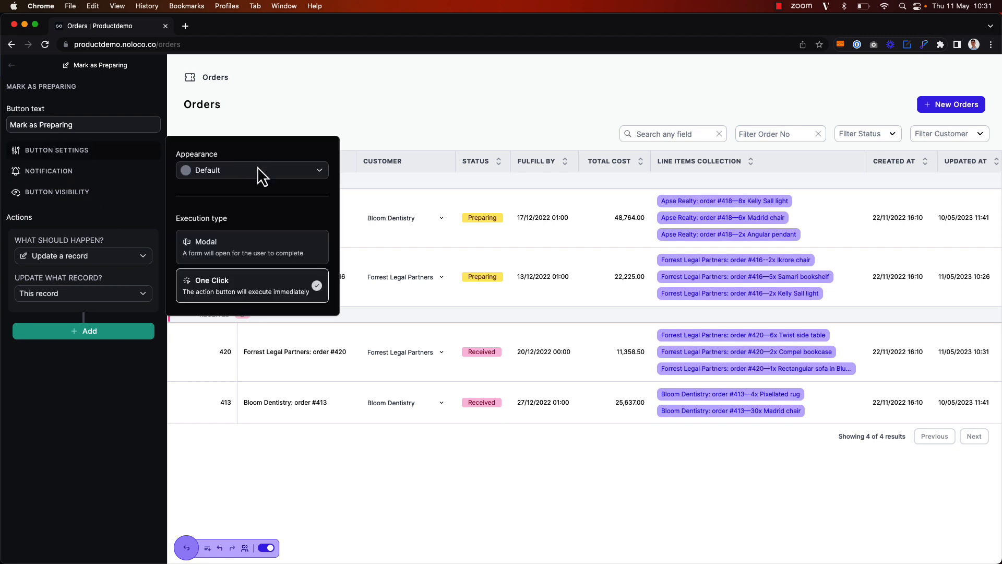
{"action": "left_click", "coordinate": [265, 246]}
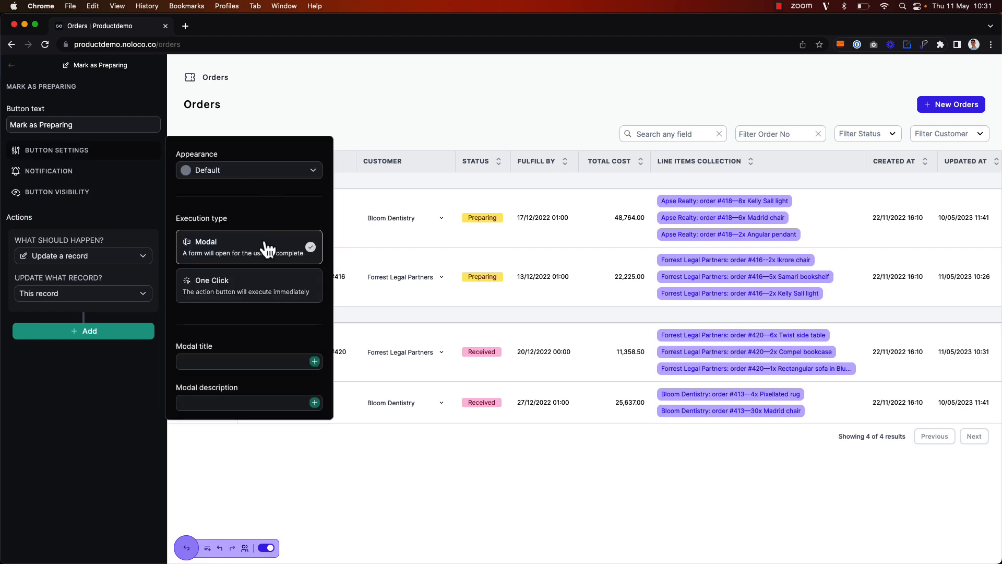
Set the modal title of the Mark as Preparing button to "Are you sure?".
{"action": "left_click", "coordinate": [252, 360]}
{"action": "type", "text": "Update"}
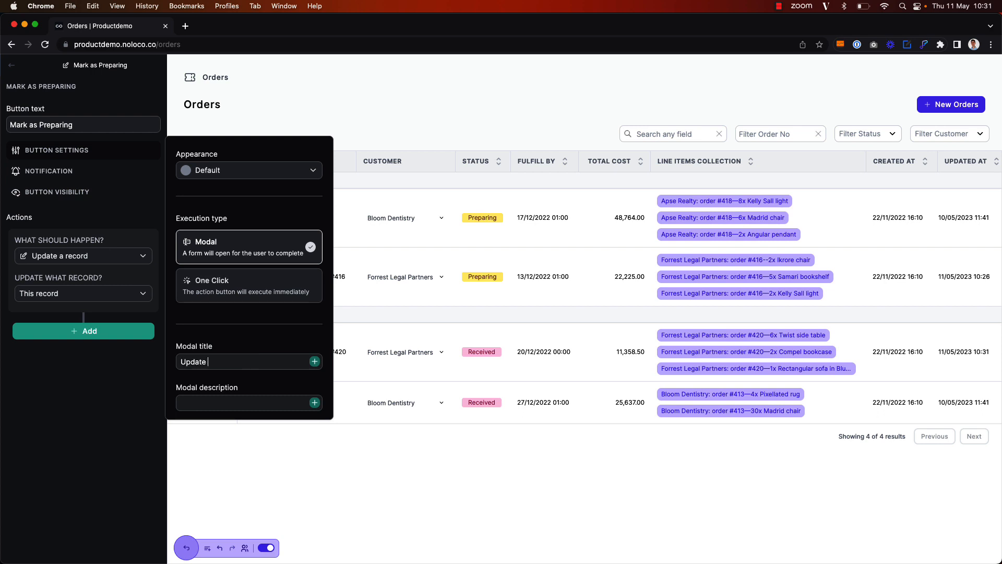
{"action": "key", "text": "cmd+a"}
{"action": "type", "text": "Are you sure?"}
Set the modal description to "Confirm to update the status of this order to 'Preparing'." and close the button settings.
{"action": "key", "text": "Tab"}
{"action": "type", "text": "Up"}
{"action": "key", "text": "BackSpace"}
{"action": "key", "text": "BackSpace"}
{"action": "type", "text": "Confirm to update t"}
{"action": "type", "text": "he stat"}
{"action": "type", "text": "f this"}
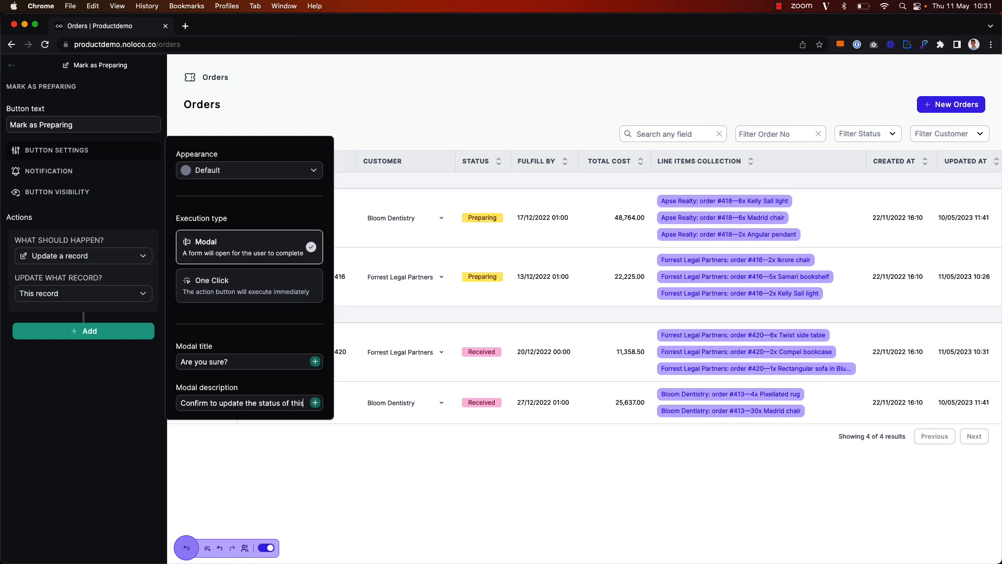
{"action": "type", "text": " order to 'Preparing"}
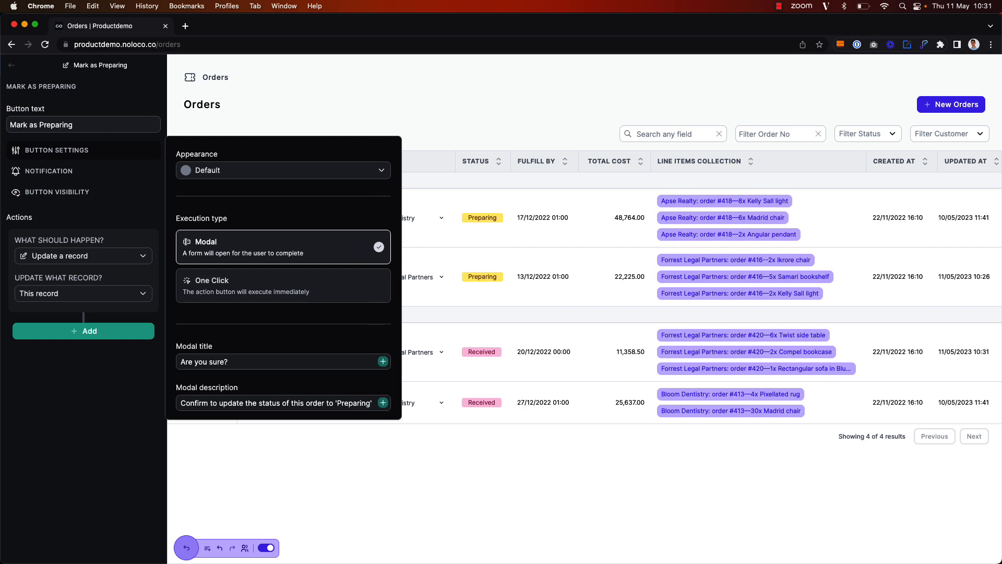
{"action": "left_click", "coordinate": [342, 465]}
Leave build mode, run Mark as Preparing on order #420 and confirm the status update in the modal.
{"action": "key", "text": "super+b"}
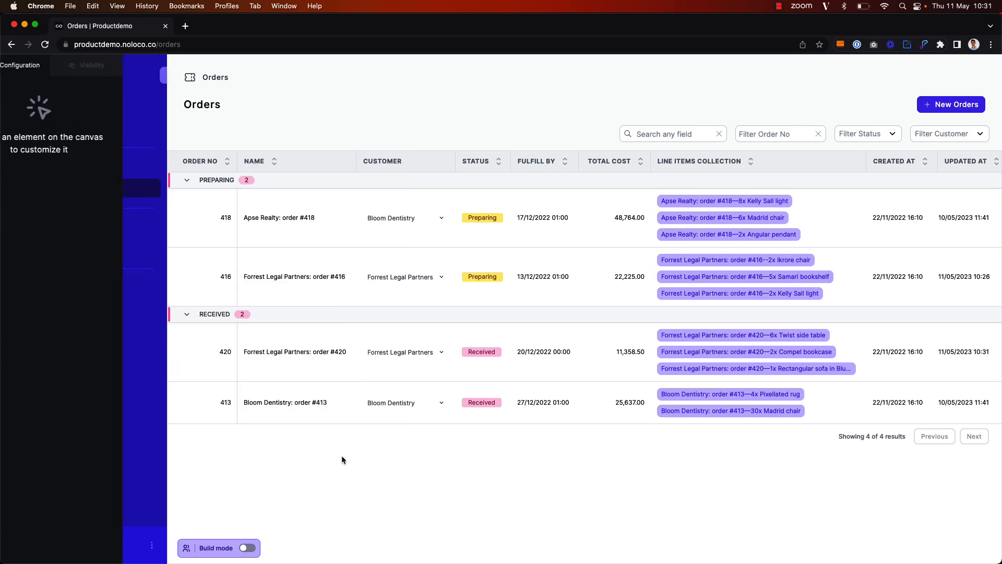
{"action": "mouse_move", "coordinate": [748, 377]}
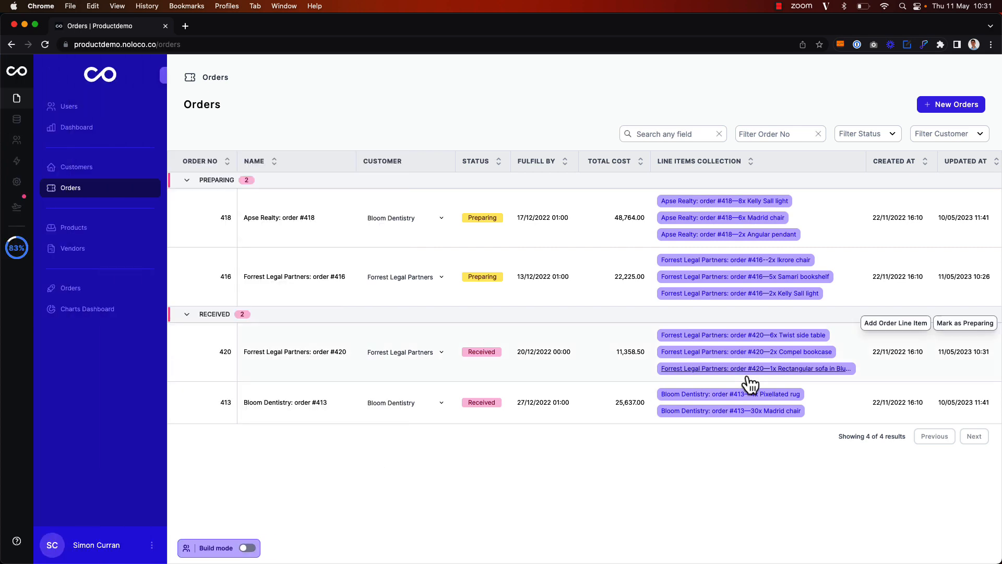
{"action": "left_click", "coordinate": [965, 329]}
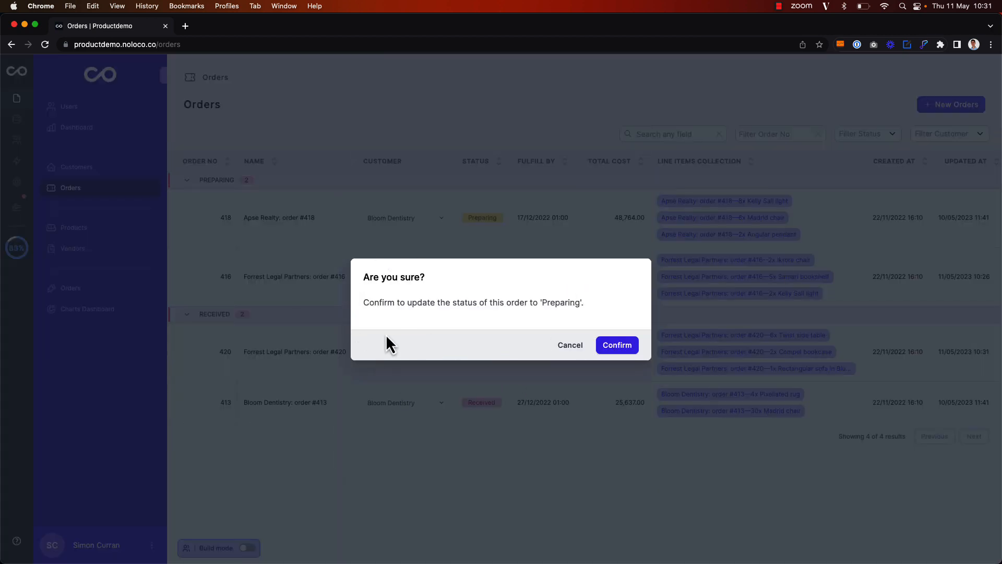
{"action": "left_click", "coordinate": [617, 346]}
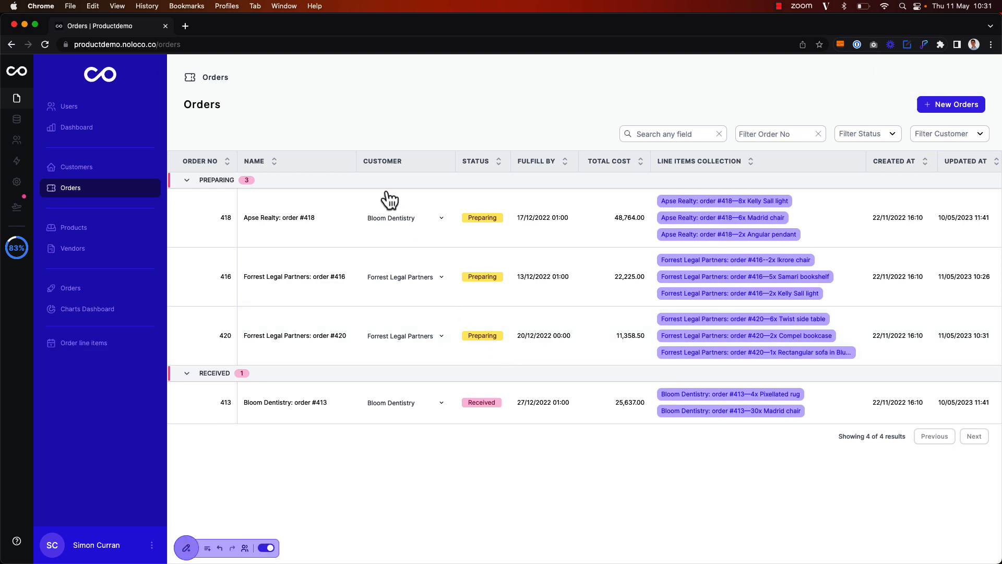
Reopen the Mark as Preparing record button for editing in build mode and review its modal settings.
{"action": "left_click", "coordinate": [361, 132]}
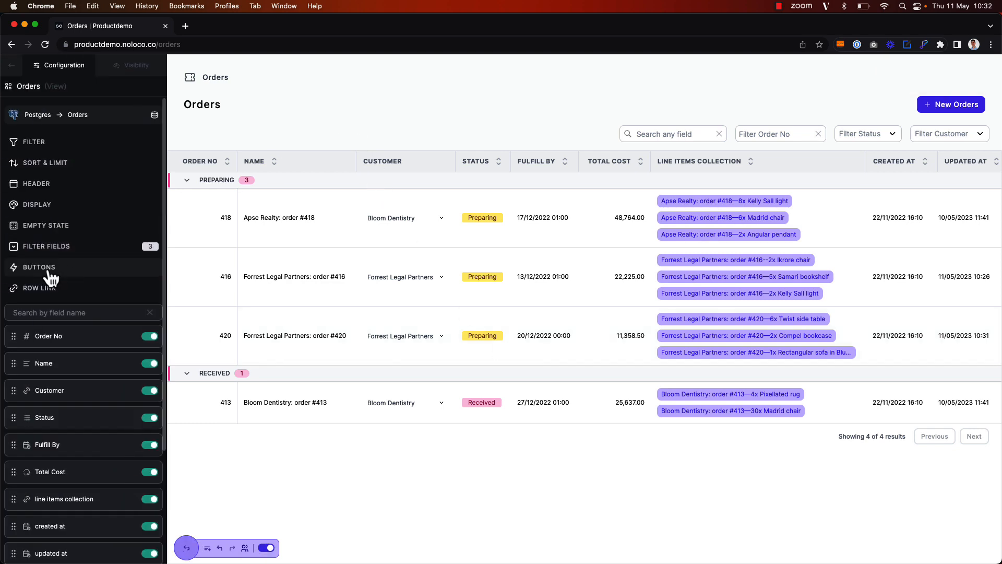
{"action": "left_click", "coordinate": [52, 269]}
{"action": "left_click", "coordinate": [81, 297]}
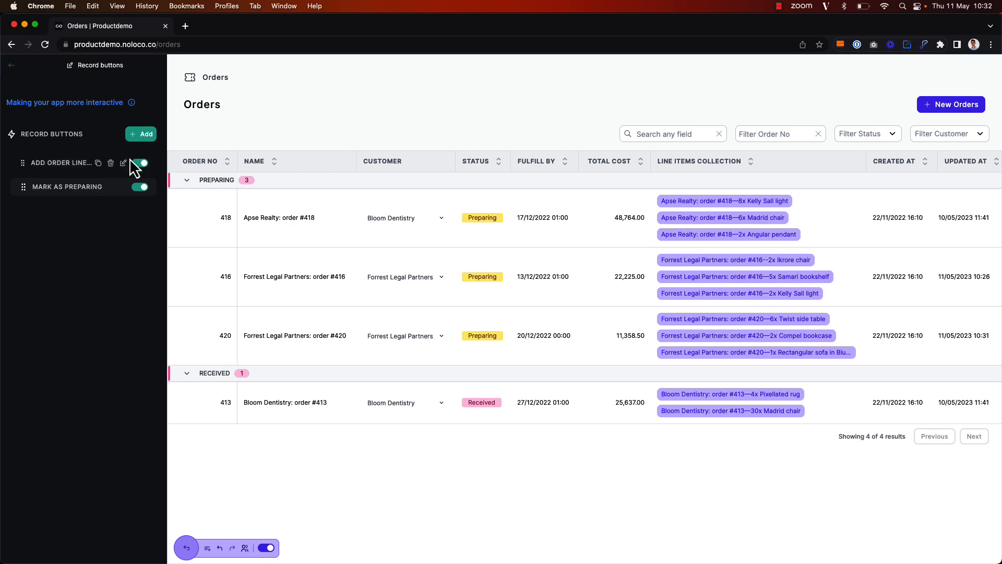
{"action": "left_click", "coordinate": [124, 186]}
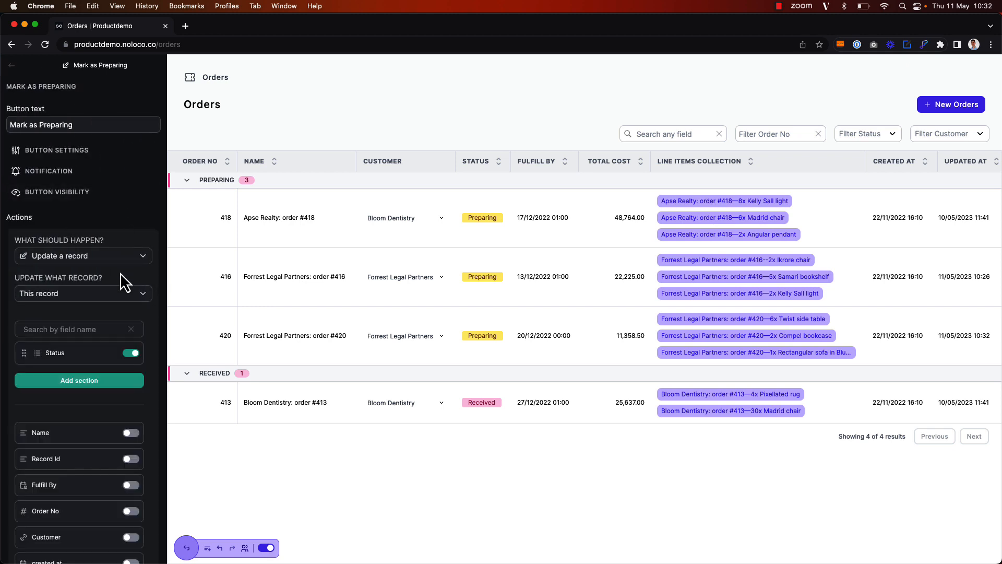
{"action": "left_click", "coordinate": [76, 150]}
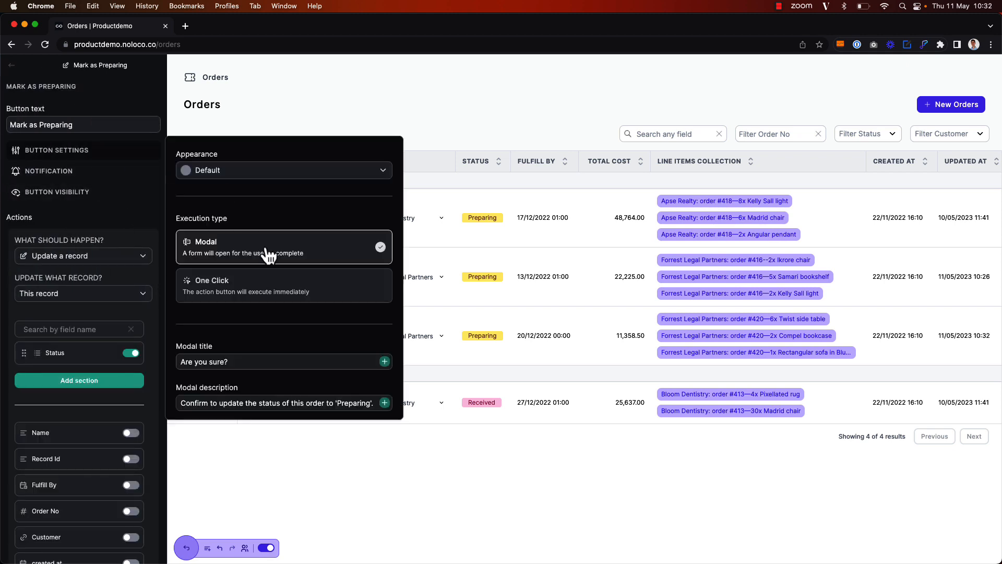
{"action": "left_click", "coordinate": [75, 153]}
{"action": "scroll", "coordinate": [108, 362], "scroll_direction": "down", "scroll_amount": 2}
{"action": "scroll", "coordinate": [108, 361], "scroll_direction": "up", "scroll_amount": 2}
Make the update action's Status field an input field with Preparing as its default value.
{"action": "left_click", "coordinate": [110, 354]}
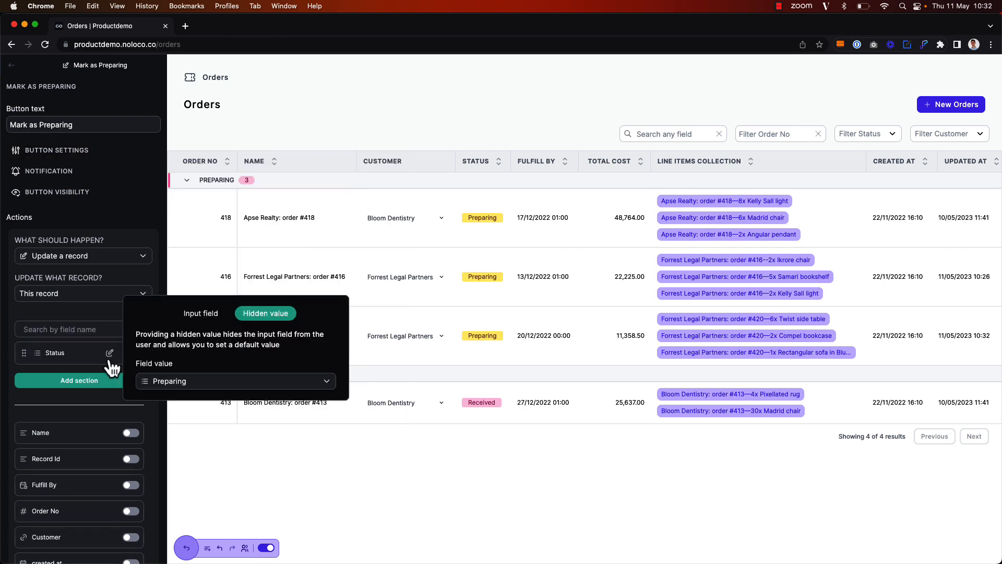
{"action": "left_click", "coordinate": [199, 313]}
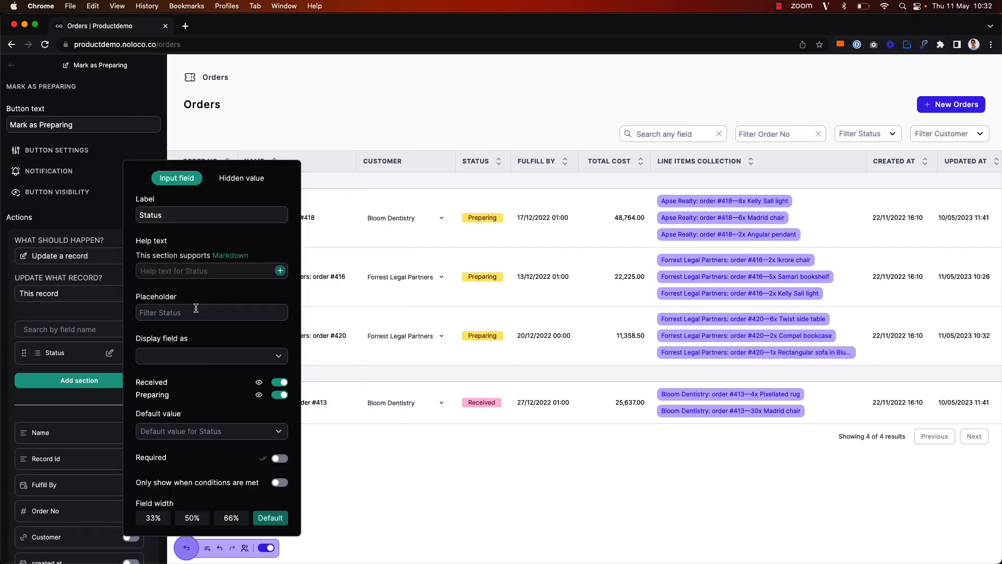
{"action": "left_click", "coordinate": [199, 433]}
{"action": "left_click", "coordinate": [217, 319]}
{"action": "left_click", "coordinate": [409, 465]}
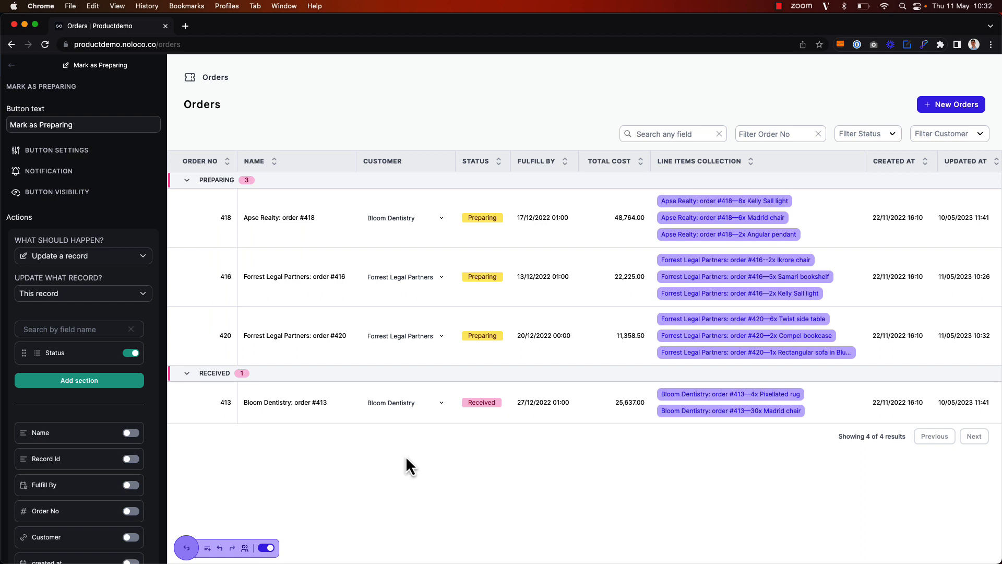
Outside build mode, try Mark as Preparing on order #413, look through the modal's Status options and cancel the update.
{"action": "left_click", "coordinate": [965, 384]}
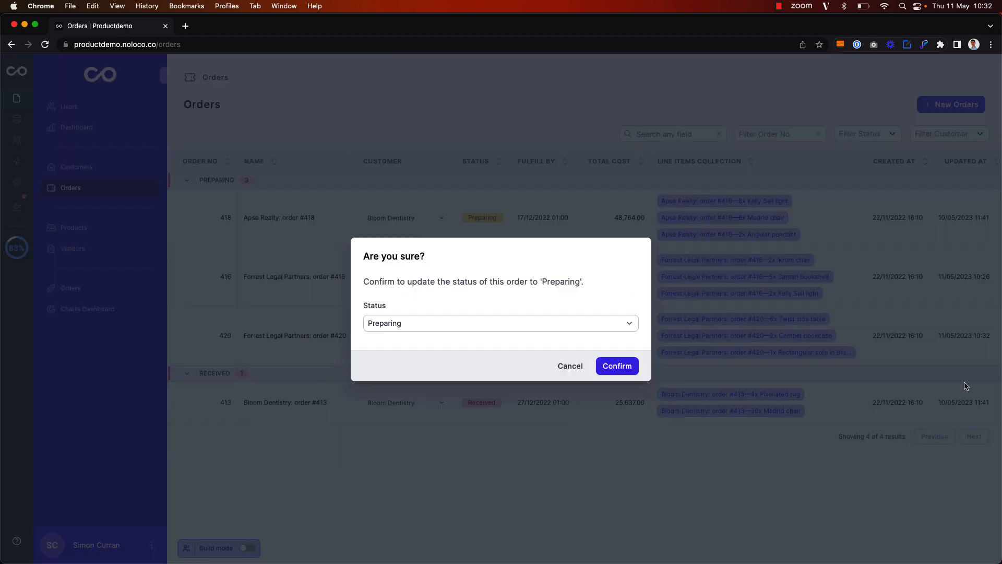
{"action": "left_click", "coordinate": [433, 331]}
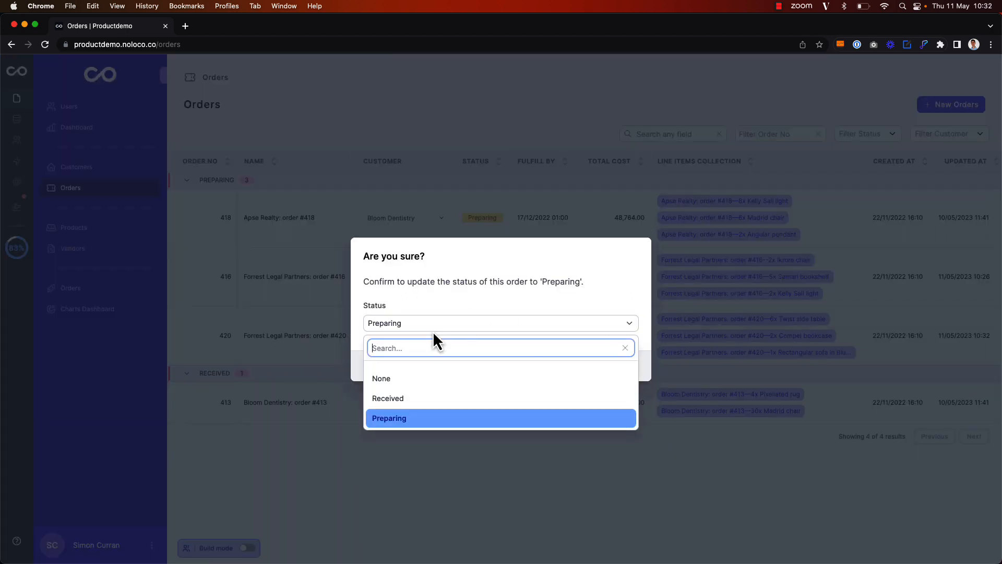
{"action": "left_click", "coordinate": [482, 301]}
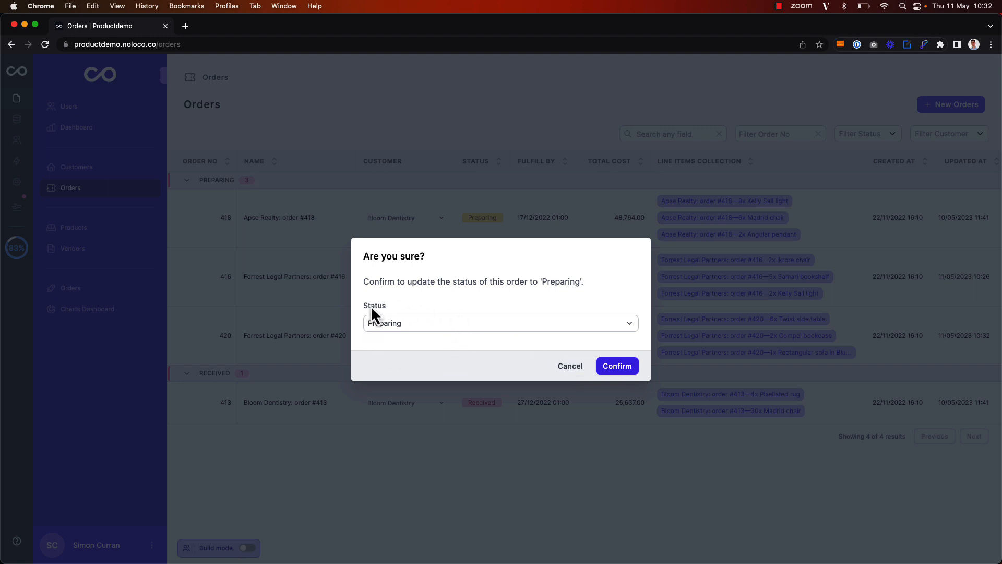
{"action": "left_click", "coordinate": [568, 367]}
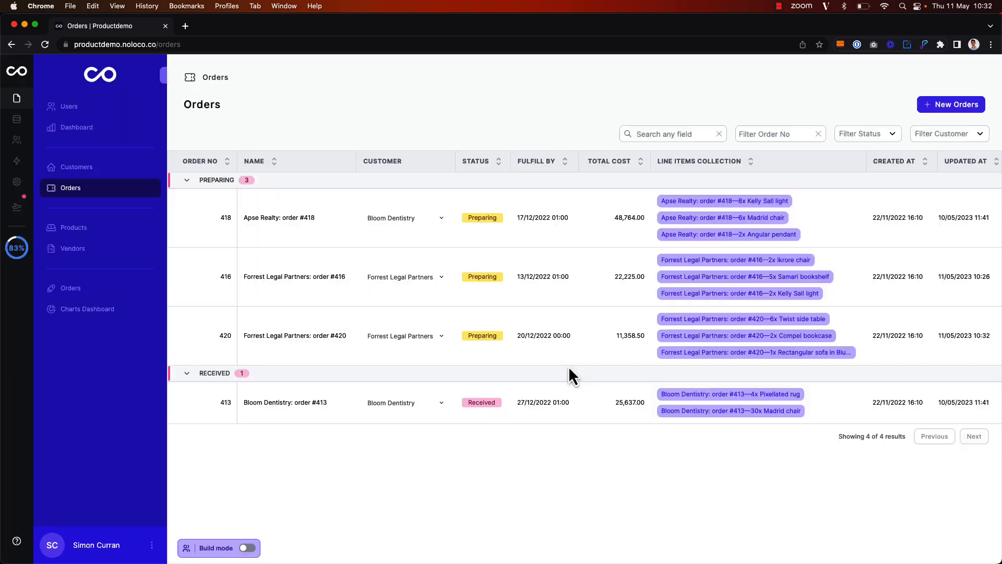